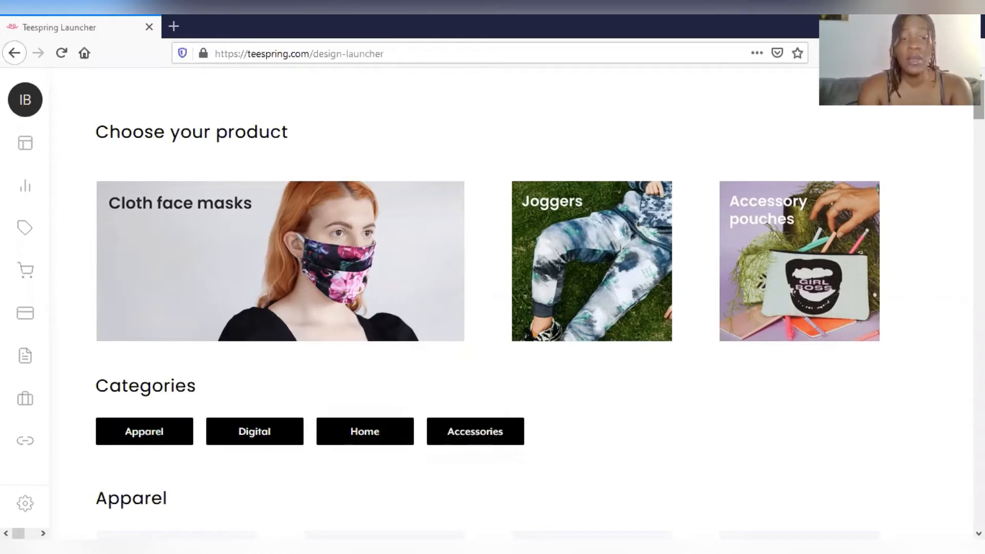
Step: Browse the apparel product categories down to the start of the Digital section
{"action": "scroll", "coordinate": [247, 187], "scroll_direction": "down", "scroll_amount": 5}
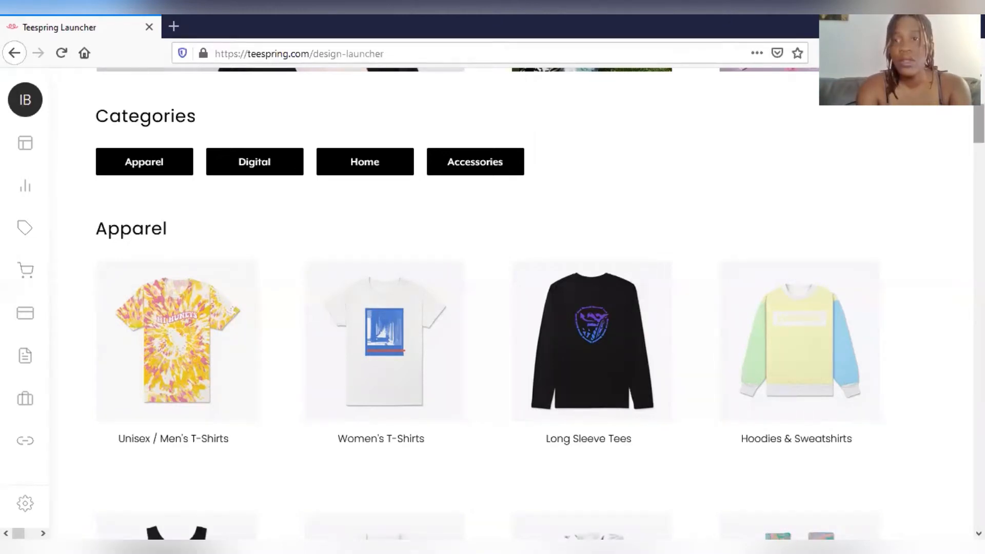
{"action": "scroll", "coordinate": [807, 345], "scroll_direction": "down", "scroll_amount": 2}
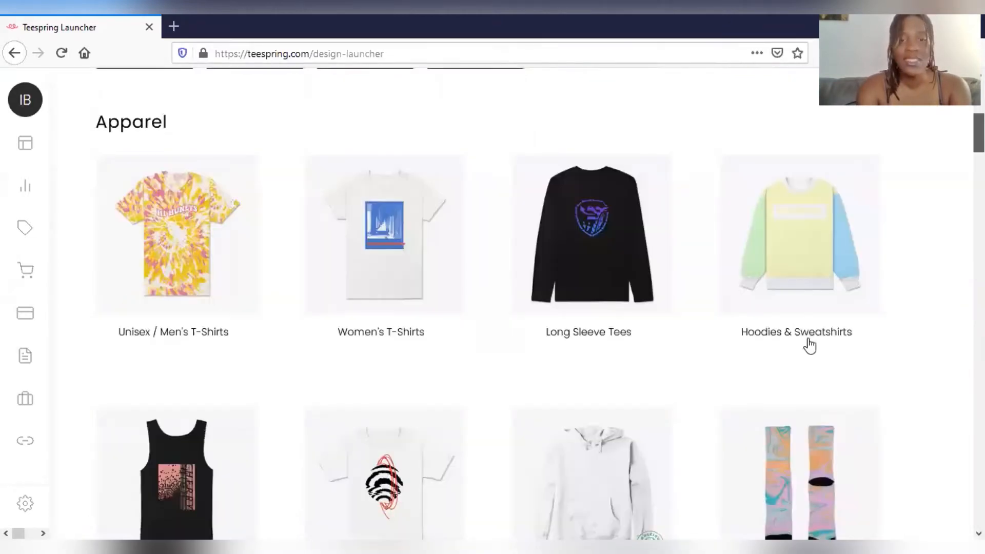
{"action": "scroll", "coordinate": [807, 345], "scroll_direction": "down", "scroll_amount": 5}
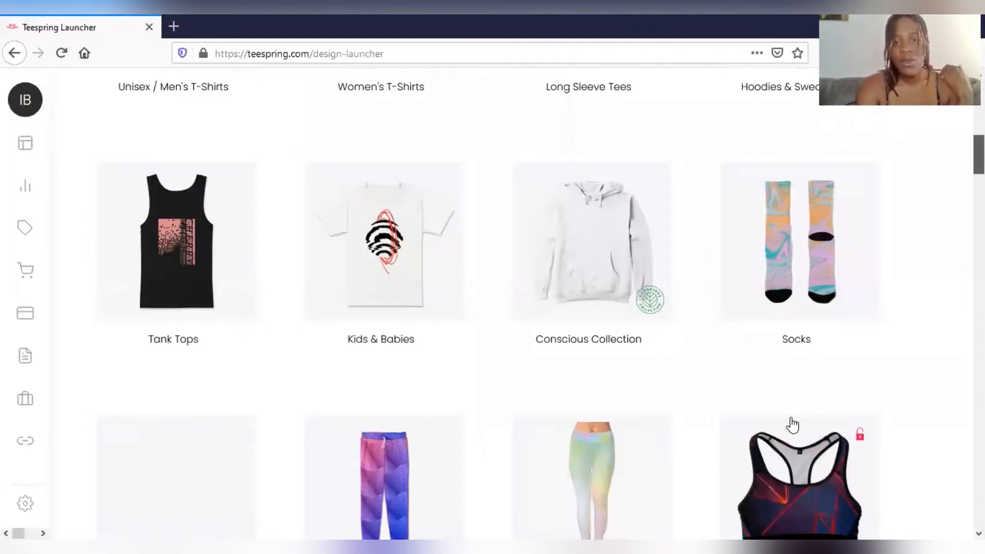
{"action": "scroll", "coordinate": [793, 425], "scroll_direction": "down", "scroll_amount": 1}
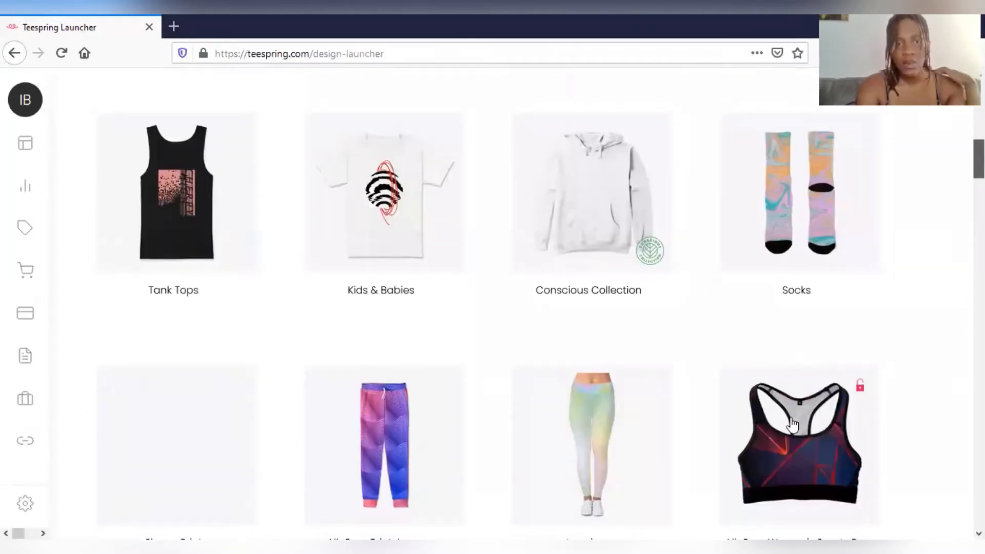
{"action": "scroll", "coordinate": [792, 425], "scroll_direction": "down", "scroll_amount": 6}
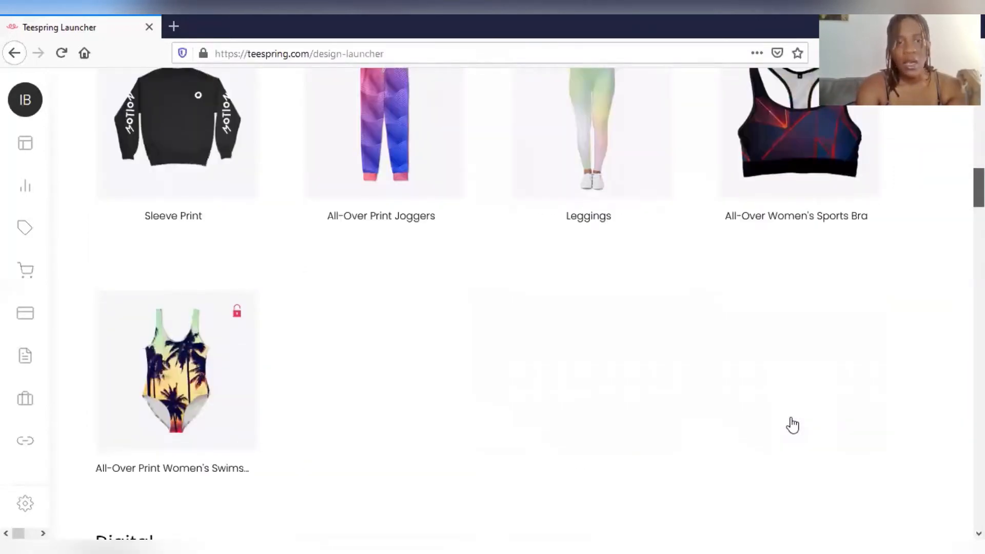
{"action": "scroll", "coordinate": [790, 417], "scroll_direction": "down", "scroll_amount": 2}
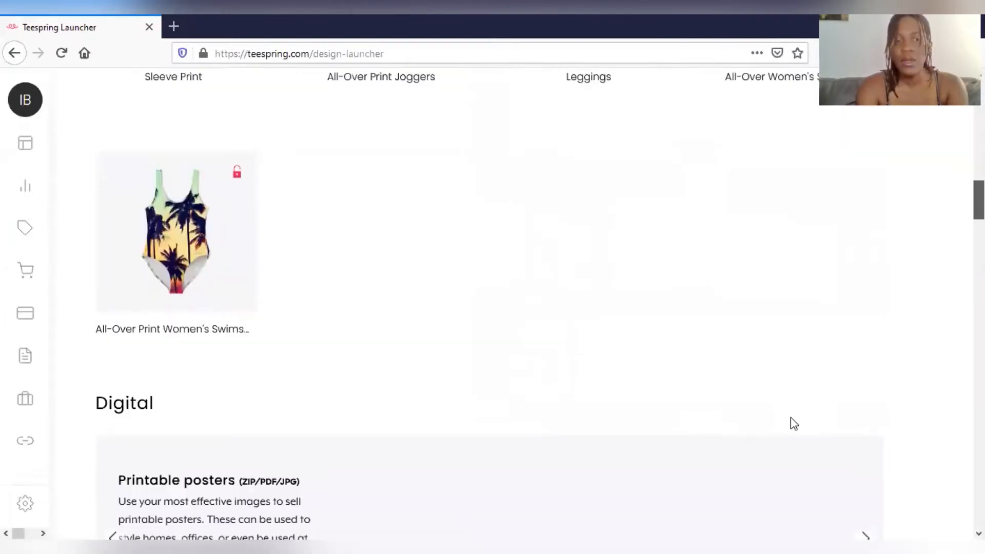
{"action": "scroll", "coordinate": [790, 417], "scroll_direction": "up", "scroll_amount": 1}
{"action": "scroll", "coordinate": [513, 303], "scroll_direction": "up", "scroll_amount": 8}
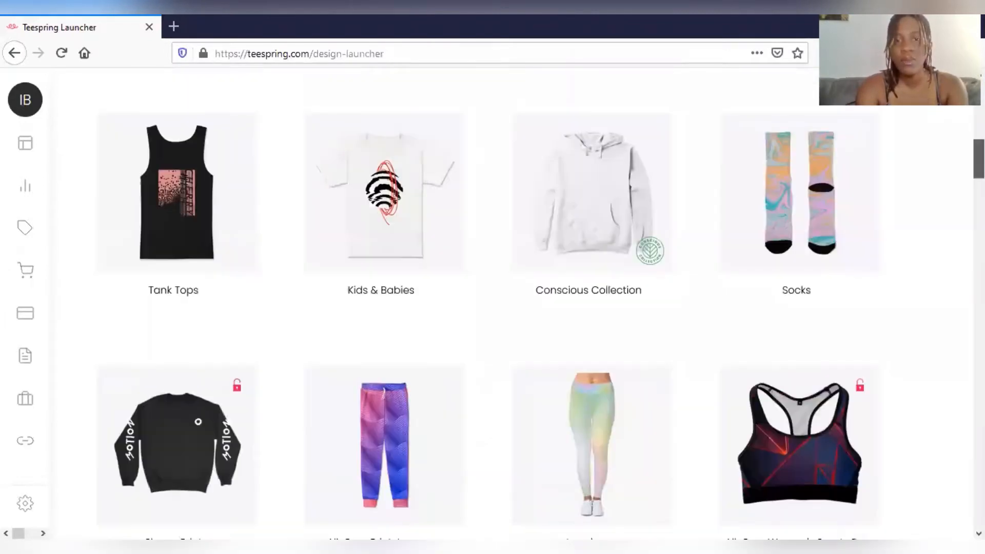
Step: Choose the Hoodies & Sweatshirts category as the product type to start with
{"action": "scroll", "coordinate": [513, 303], "scroll_direction": "up", "scroll_amount": 6}
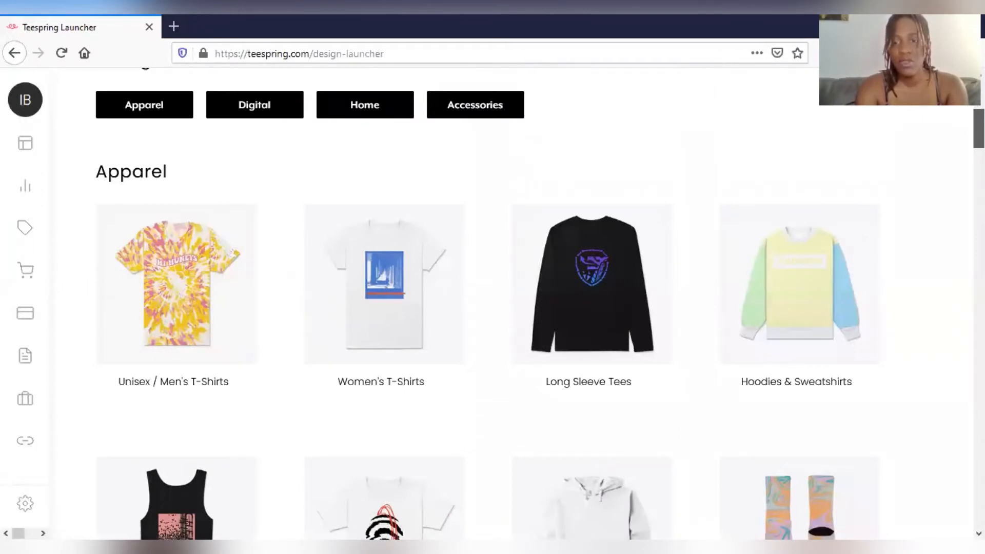
{"action": "left_click_drag", "start_coordinate": [979, 129], "coordinate": [979, 126]}
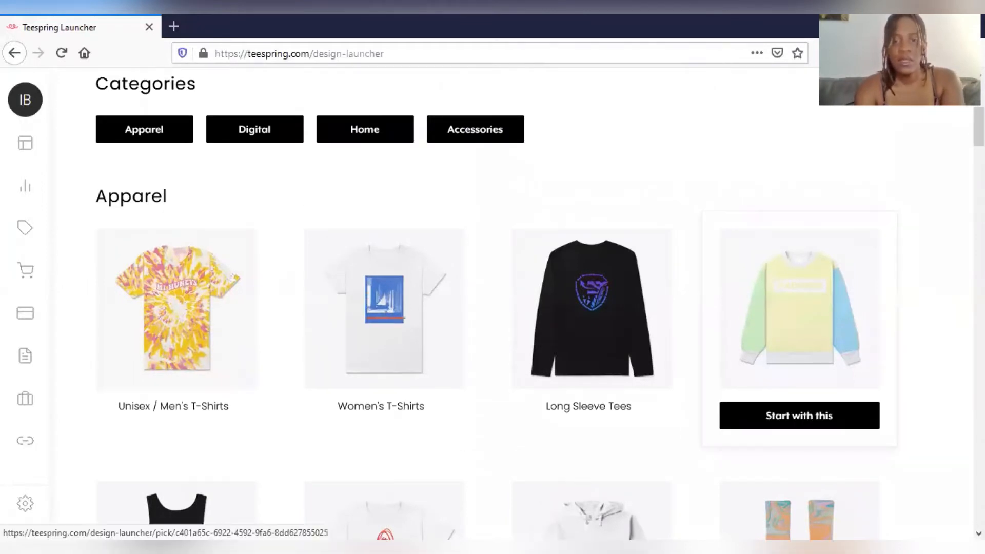
{"action": "left_click", "coordinate": [799, 416]}
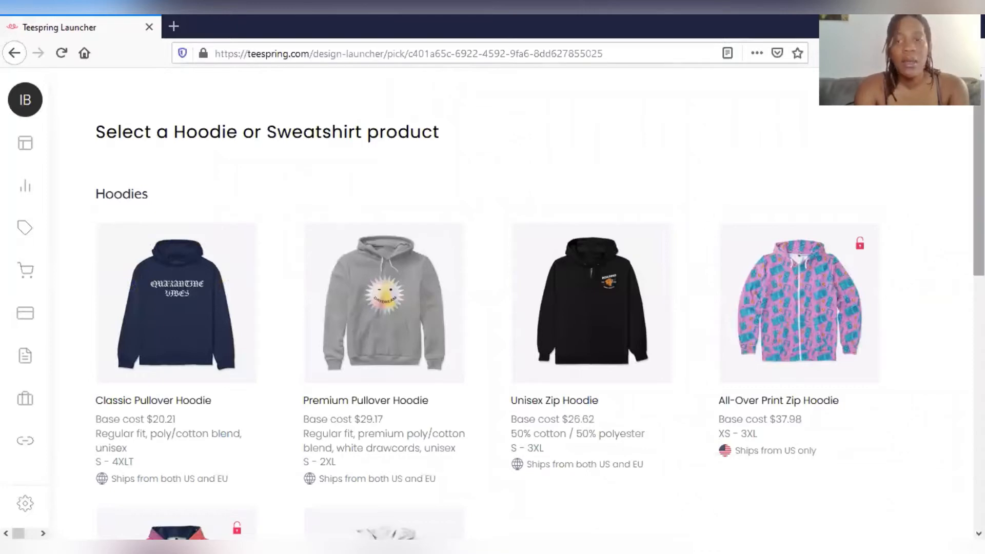
Step: Examine the available hoodies and sweatshirts with their base costs, materials, size ranges and shipping regions
{"action": "scroll", "coordinate": [492, 308], "scroll_direction": "down", "scroll_amount": 3}
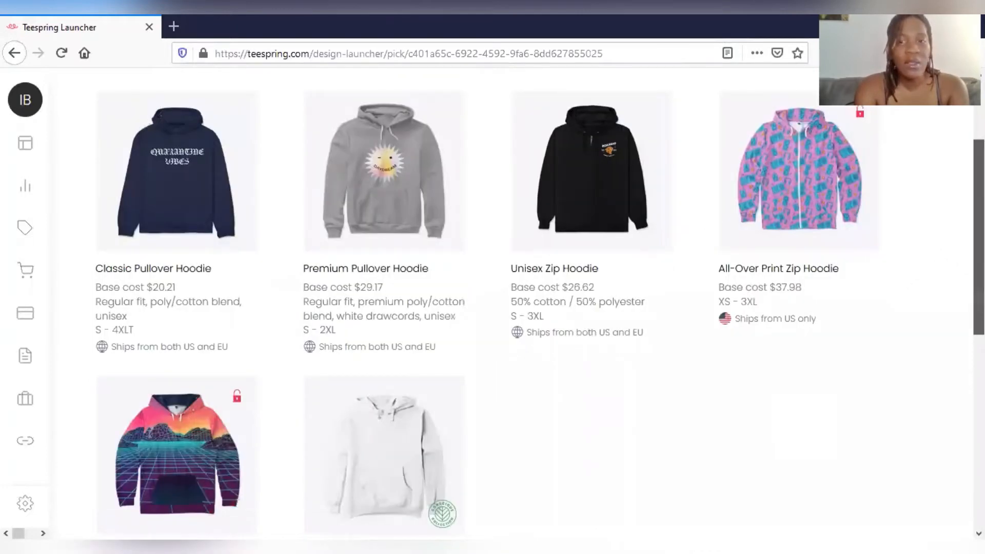
{"action": "scroll", "coordinate": [492, 308], "scroll_direction": "down", "scroll_amount": 1}
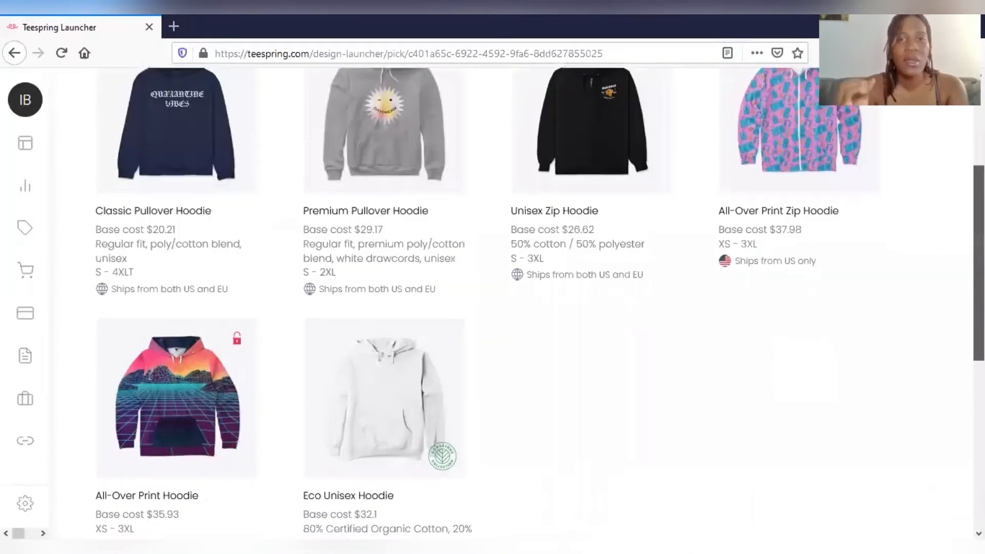
{"action": "scroll", "coordinate": [493, 307], "scroll_direction": "down", "scroll_amount": 2}
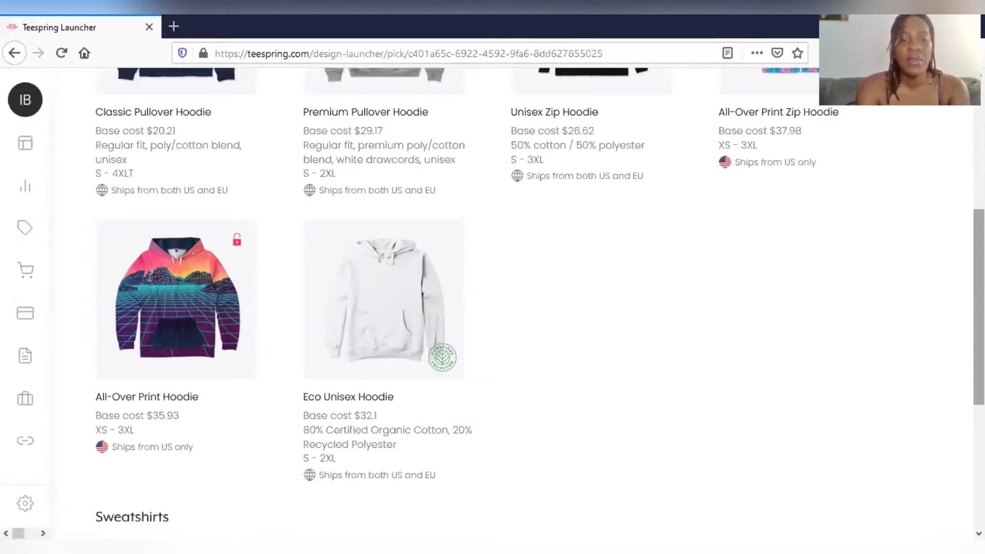
{"action": "scroll", "coordinate": [513, 302], "scroll_direction": "down", "scroll_amount": 3}
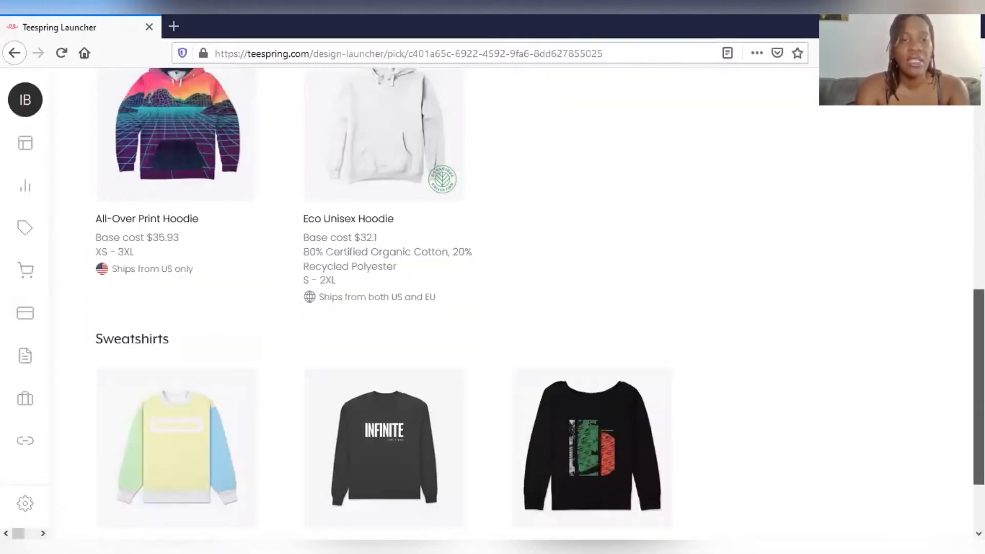
{"action": "scroll", "coordinate": [513, 303], "scroll_direction": "up", "scroll_amount": 2}
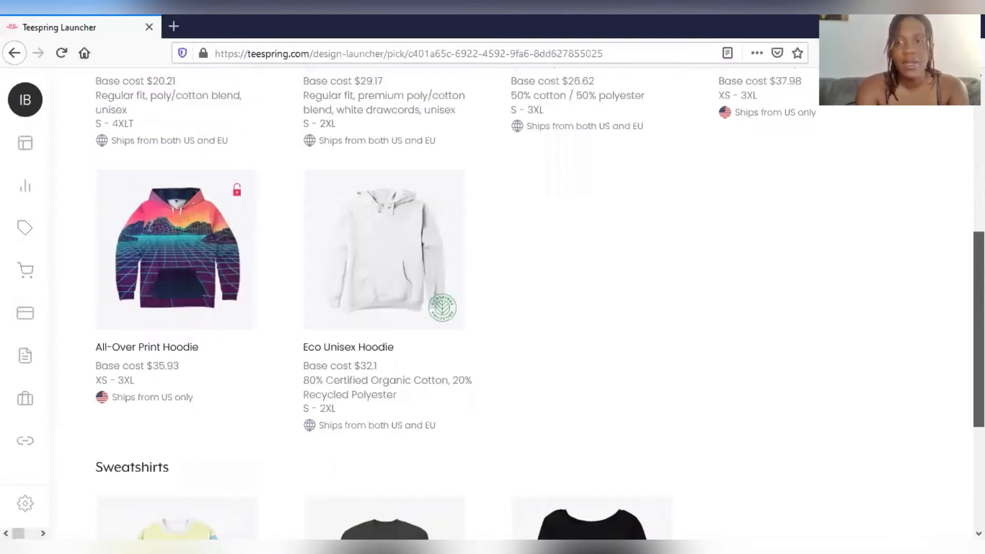
{"action": "scroll", "coordinate": [512, 302], "scroll_direction": "up", "scroll_amount": 2}
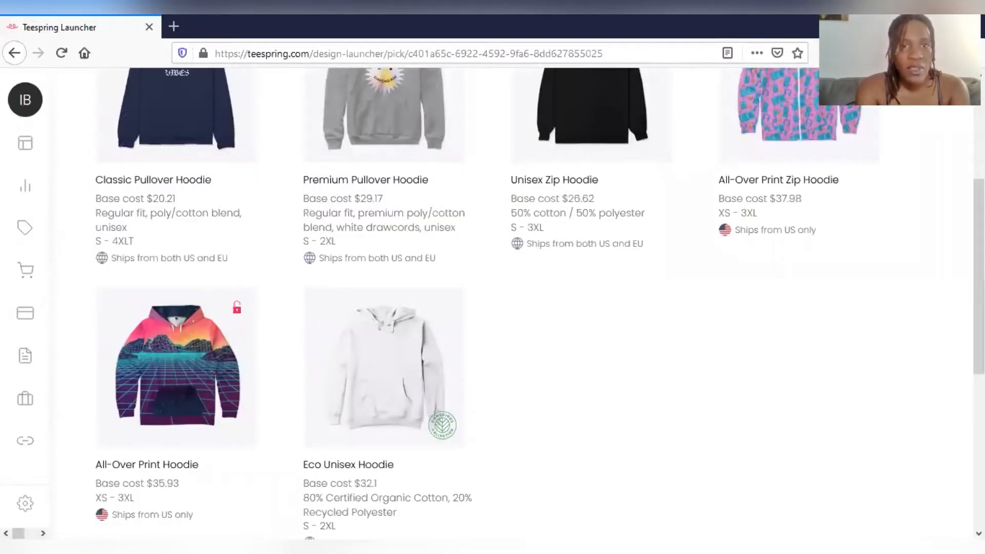
{"action": "scroll", "coordinate": [513, 303], "scroll_direction": "up", "scroll_amount": 3}
{"action": "scroll", "coordinate": [512, 303], "scroll_direction": "down", "scroll_amount": 1}
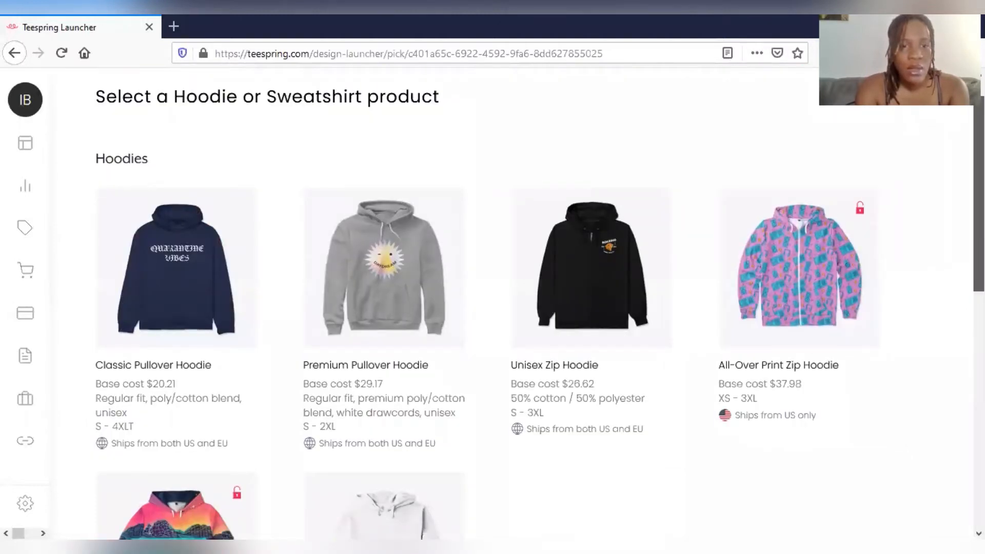
{"action": "scroll", "coordinate": [513, 303], "scroll_direction": "down", "scroll_amount": 2}
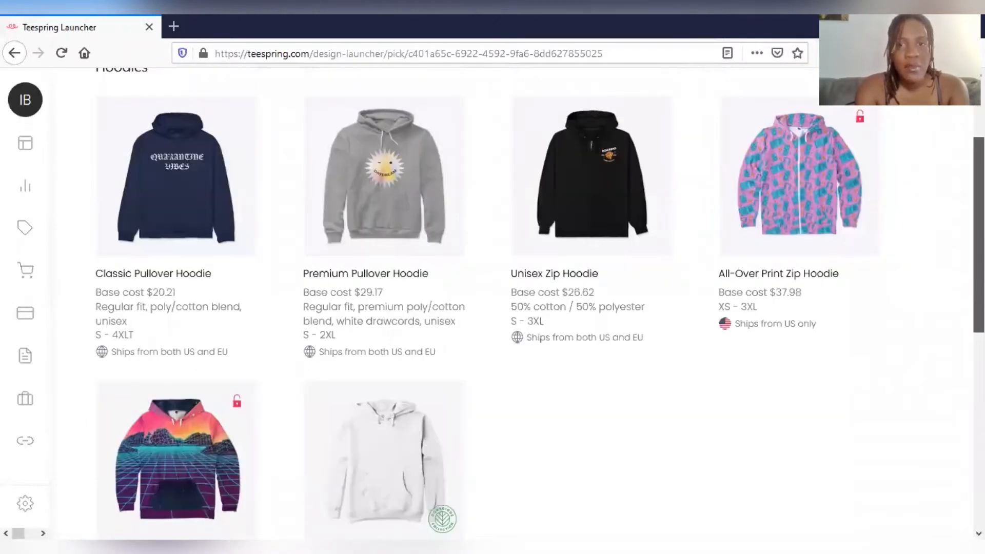
Step: Start designing the Classic Pullover Hoodie and choose to sell the design
{"action": "scroll", "coordinate": [513, 303], "scroll_direction": "down", "scroll_amount": 1}
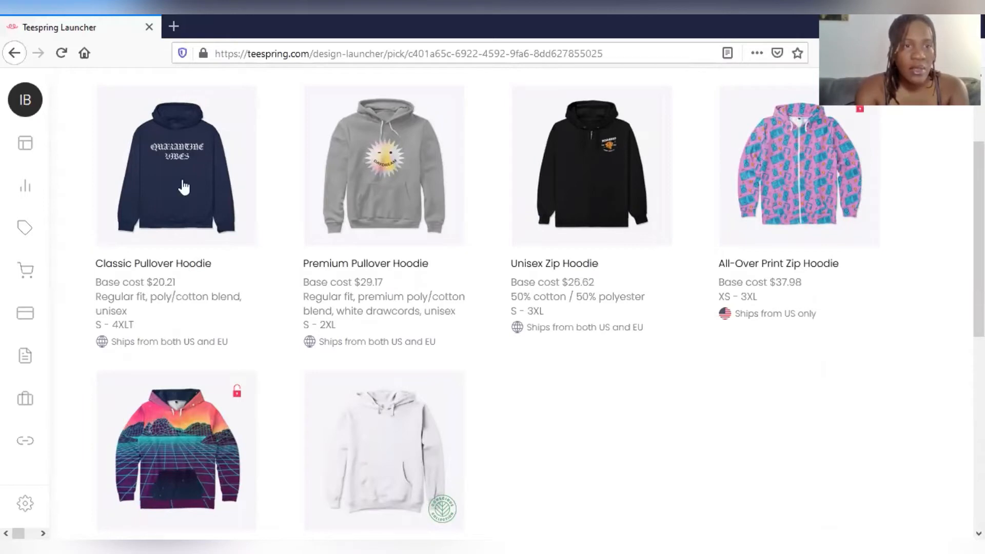
{"action": "mouse_move", "coordinate": [184, 188]}
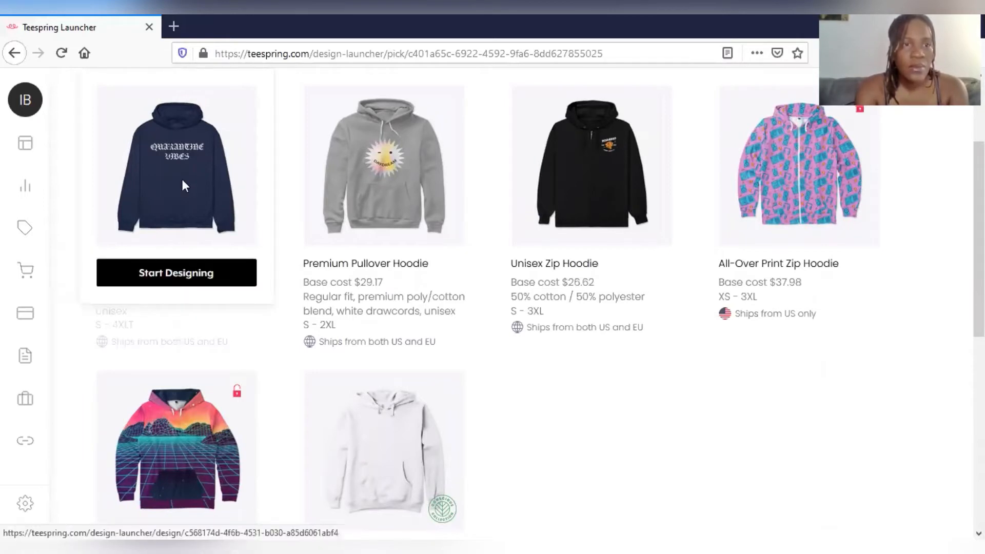
{"action": "left_click", "coordinate": [184, 186]}
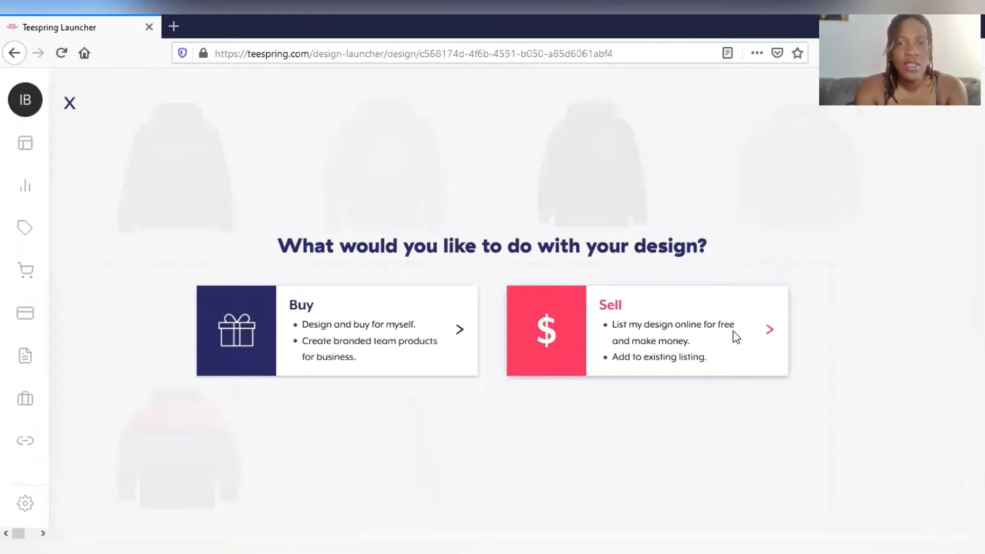
{"action": "left_click", "coordinate": [736, 337]}
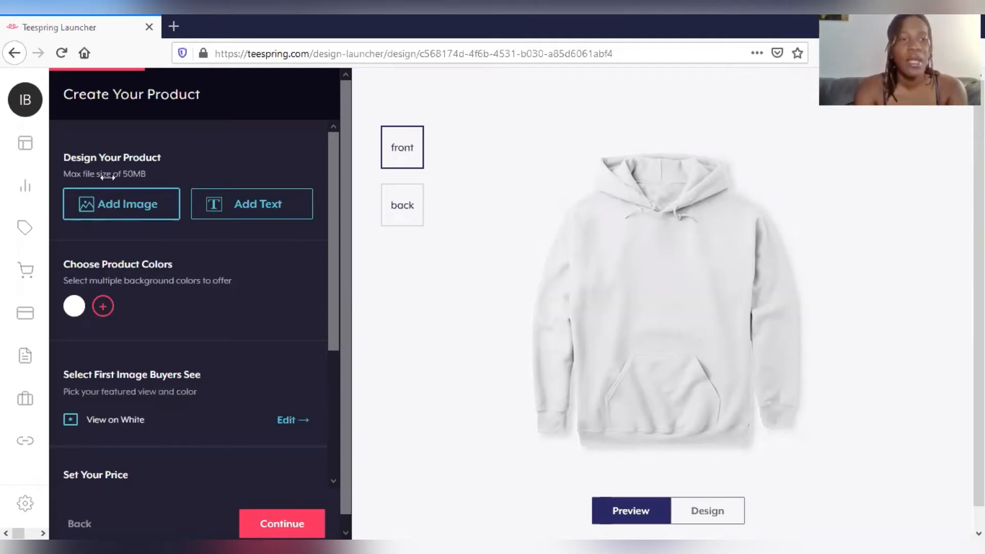
Step: Add the "Just a Boss" crown image to the hoodie's front and move it slightly lower in the print area
{"action": "left_click", "coordinate": [109, 200]}
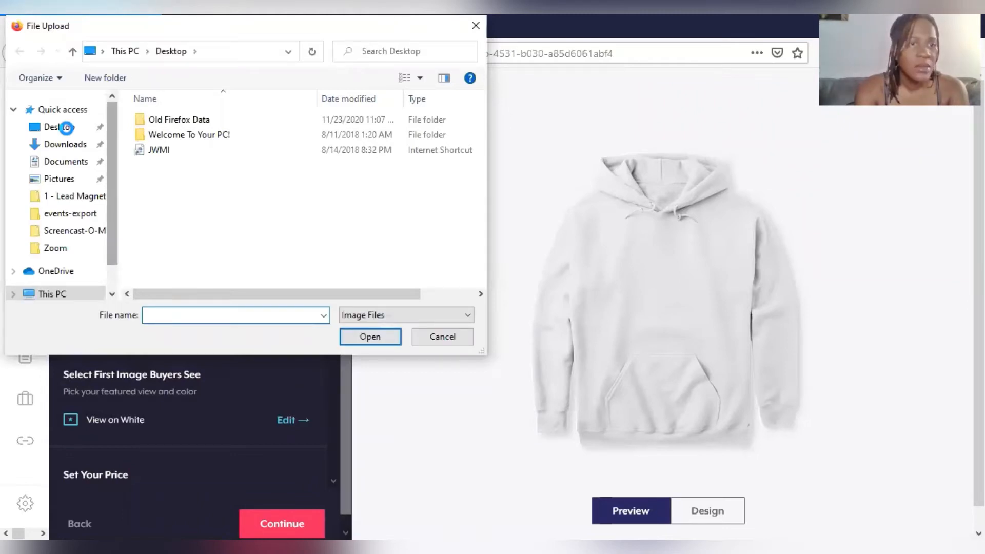
{"action": "scroll", "coordinate": [66, 127], "scroll_direction": "down", "scroll_amount": 1}
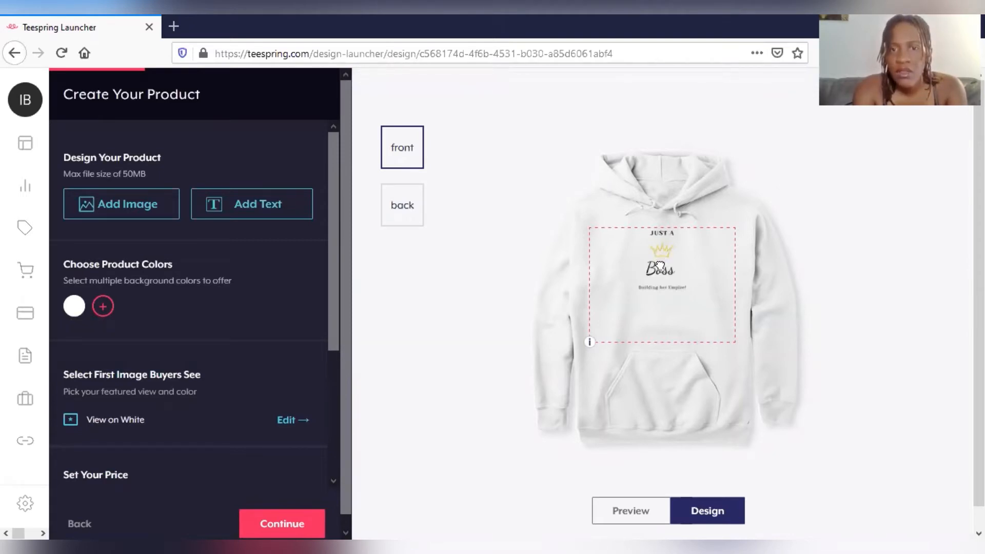
{"action": "left_click_drag", "start_coordinate": [659, 262], "coordinate": [660, 272]}
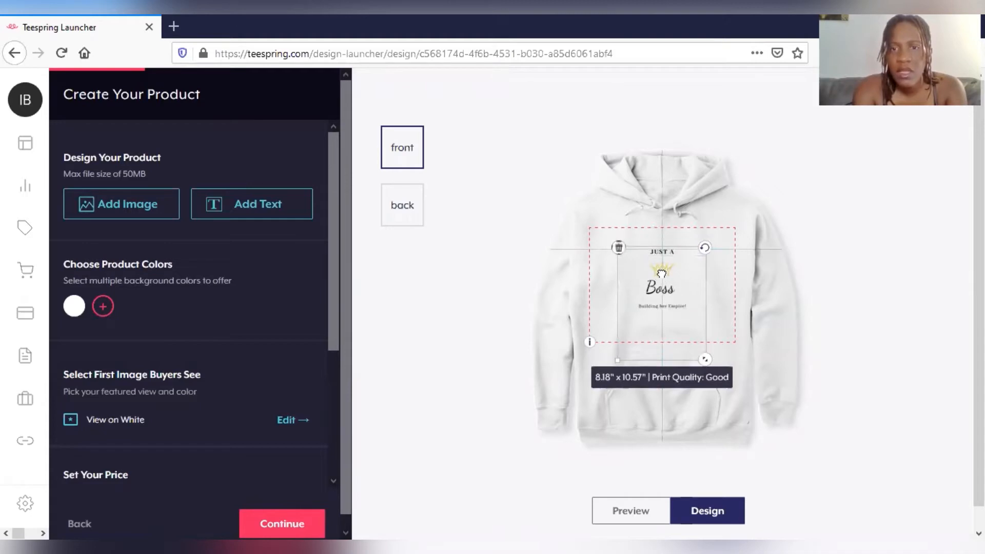
{"action": "left_click_drag", "start_coordinate": [661, 273], "coordinate": [661, 275]}
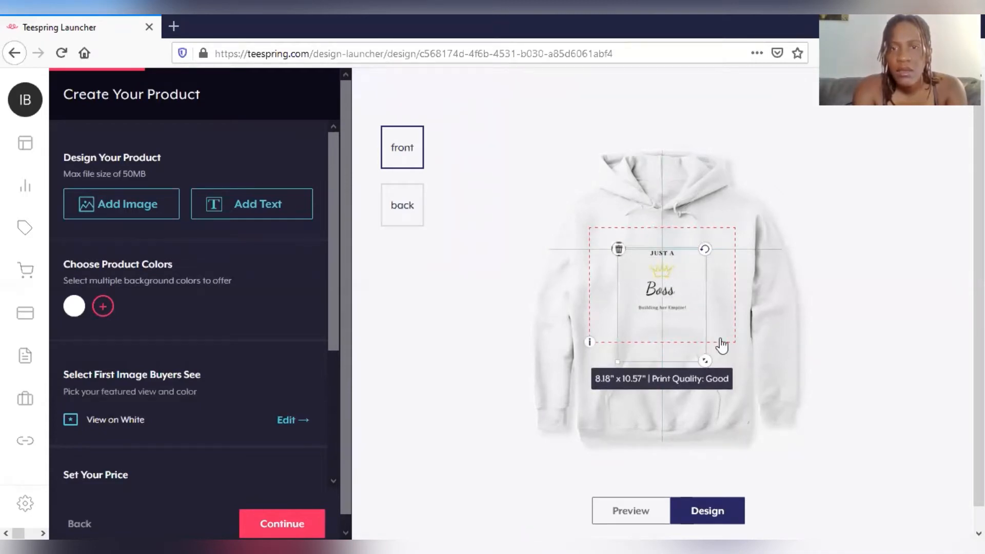
Step: Enlarge the "Just a Boss" image to about 10.48" x 13.47", centred horizontally on the hoodie's front, and preview the product
{"action": "left_click_drag", "start_coordinate": [706, 362], "coordinate": [707, 363]}
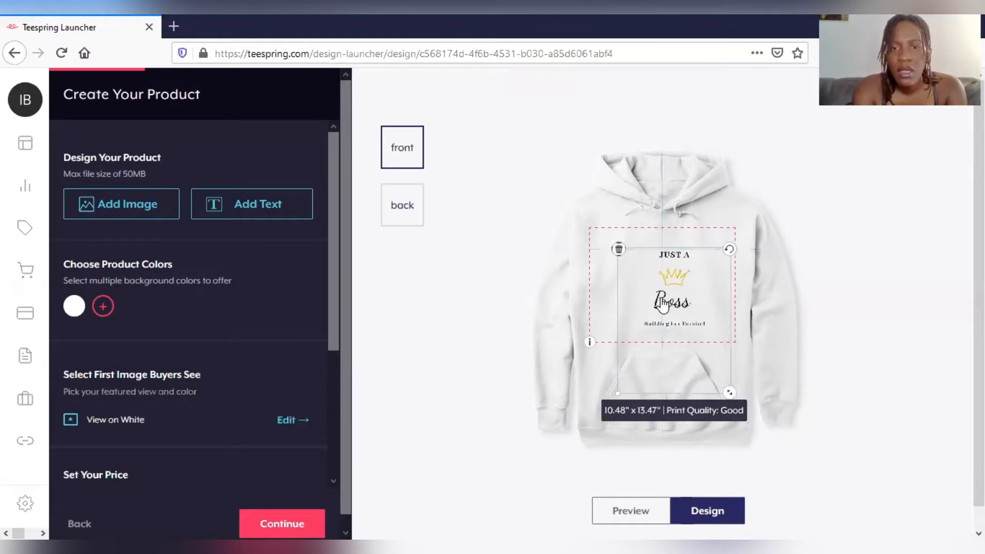
{"action": "left_click_drag", "start_coordinate": [663, 305], "coordinate": [662, 304]}
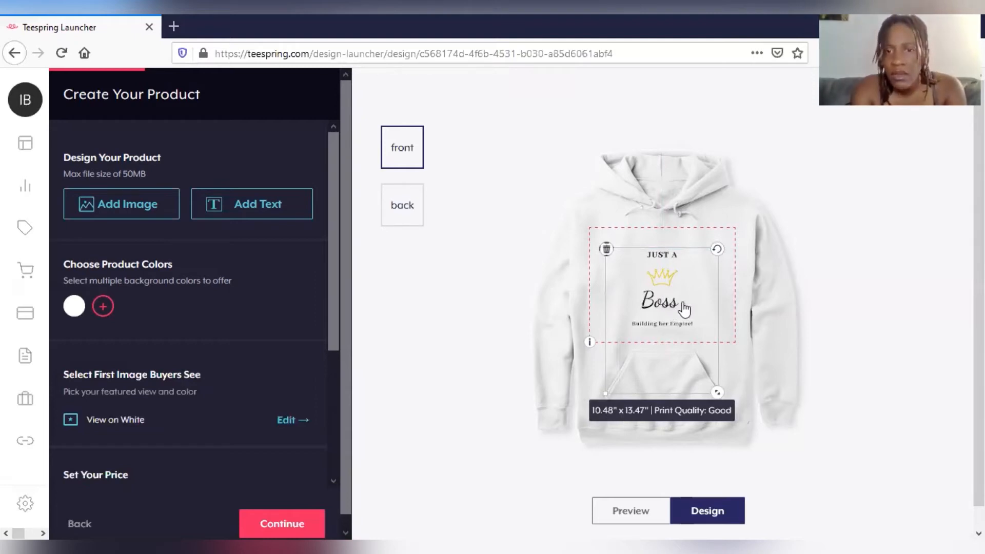
{"action": "left_click", "coordinate": [634, 515]}
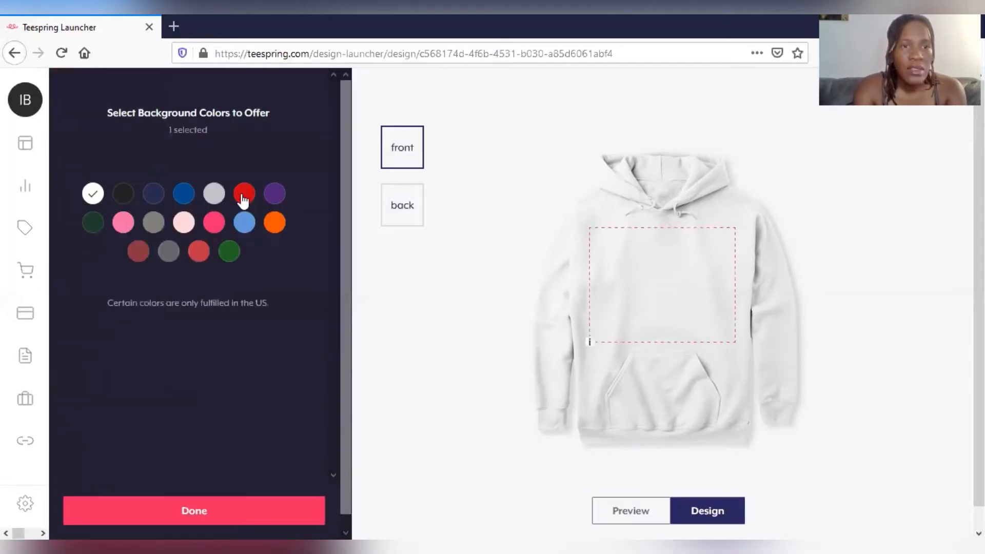
Step: Try red, orange, pink, warm grey and dark grey as hoodie colors, keeping only pink and warm grey alongside white
{"action": "left_click", "coordinate": [243, 197]}
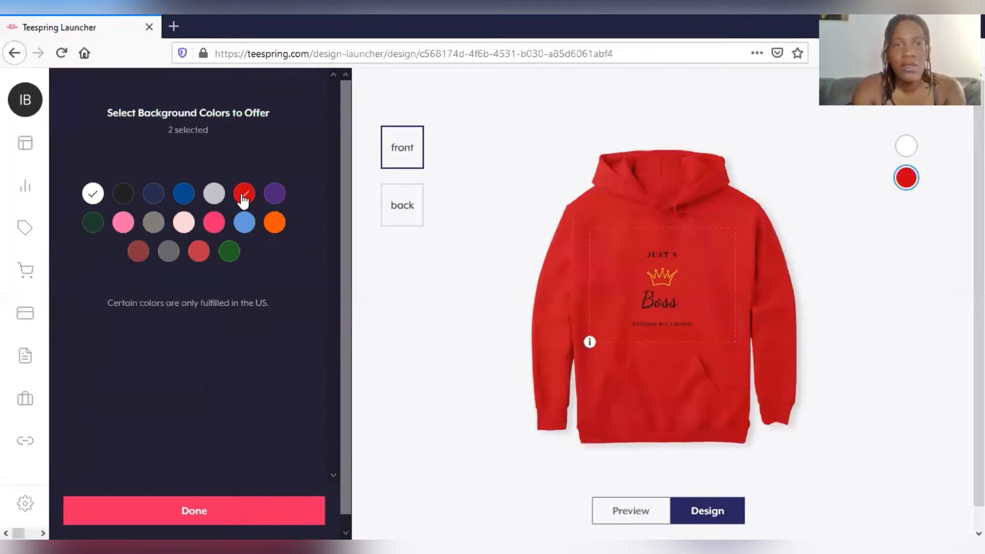
{"action": "left_click", "coordinate": [275, 224]}
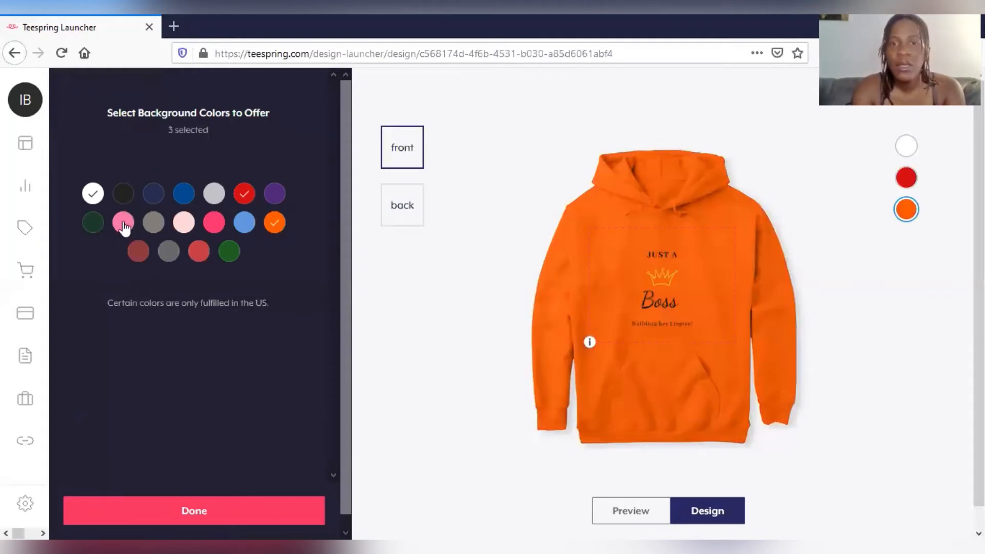
{"action": "left_click", "coordinate": [124, 224]}
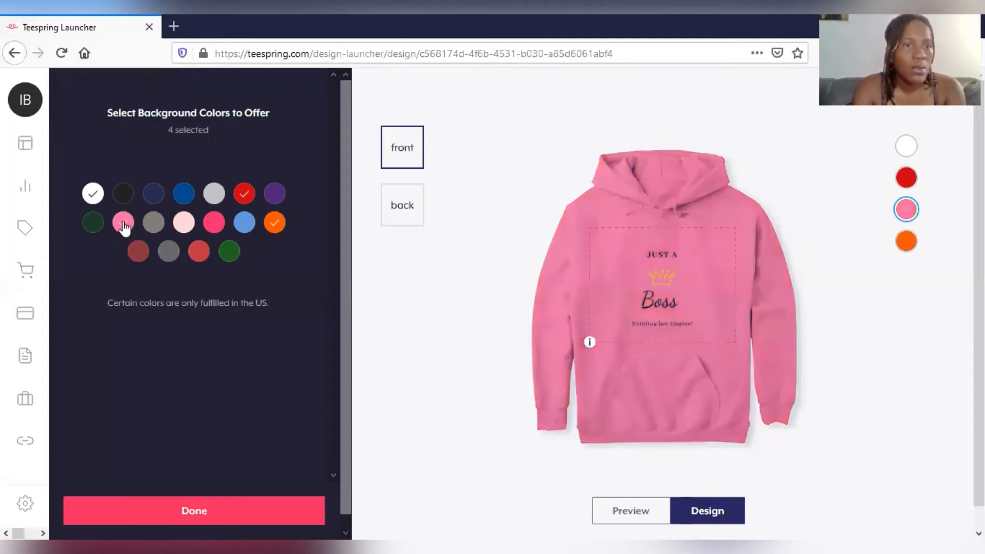
{"action": "left_click", "coordinate": [157, 226]}
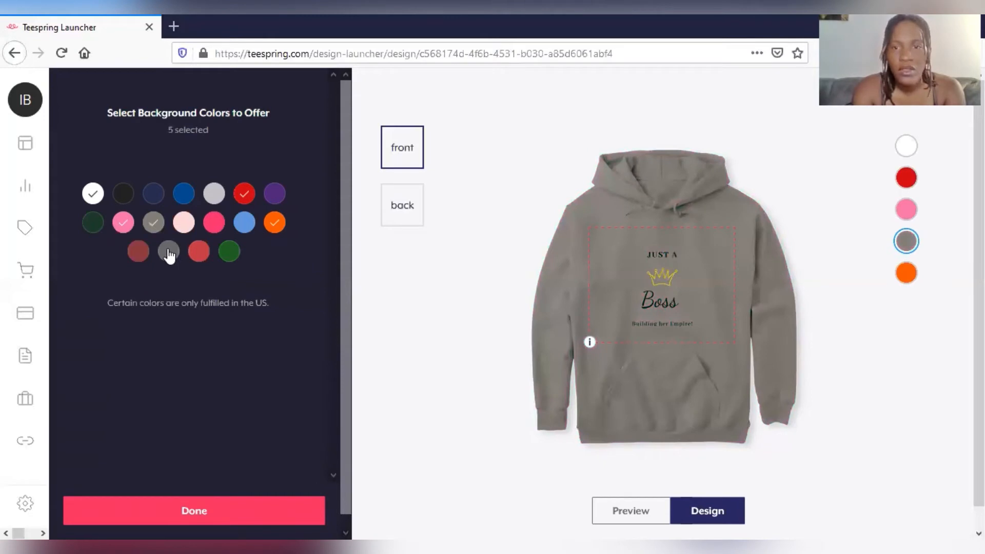
{"action": "left_click", "coordinate": [169, 252]}
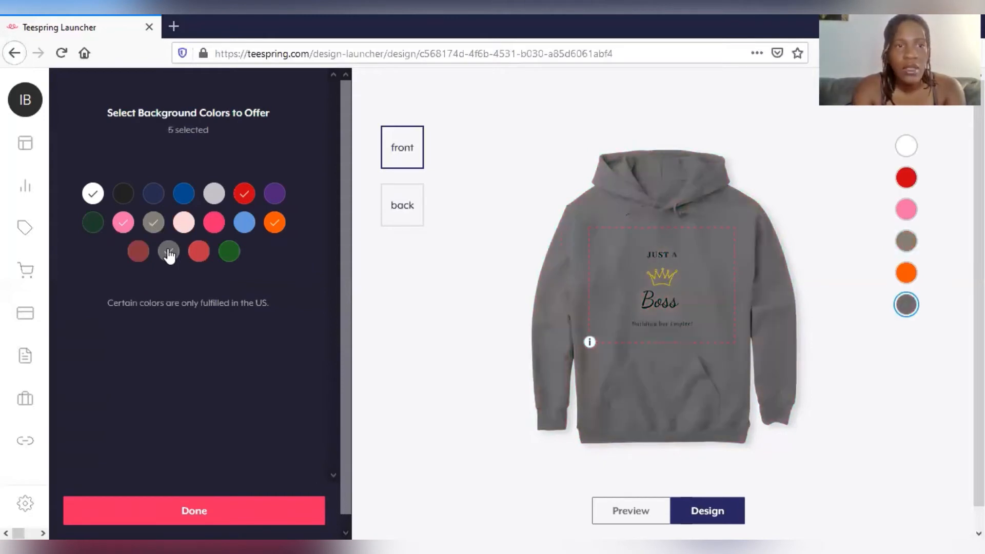
{"action": "left_click", "coordinate": [169, 252]}
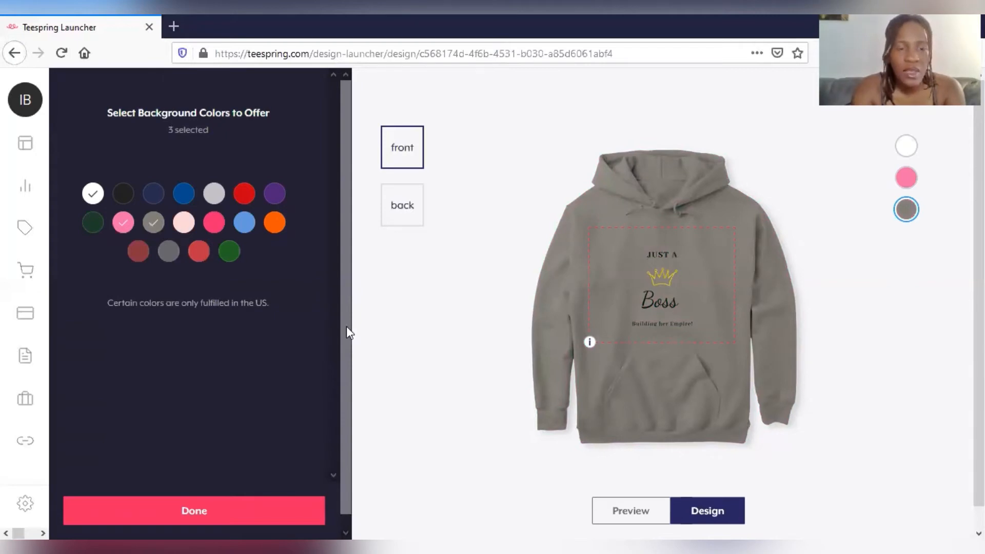
Step: Confirm white, pink and warm grey as the hoodie's offered colors and continue to the listing details
{"action": "scroll", "coordinate": [195, 470], "scroll_direction": "down", "scroll_amount": 1}
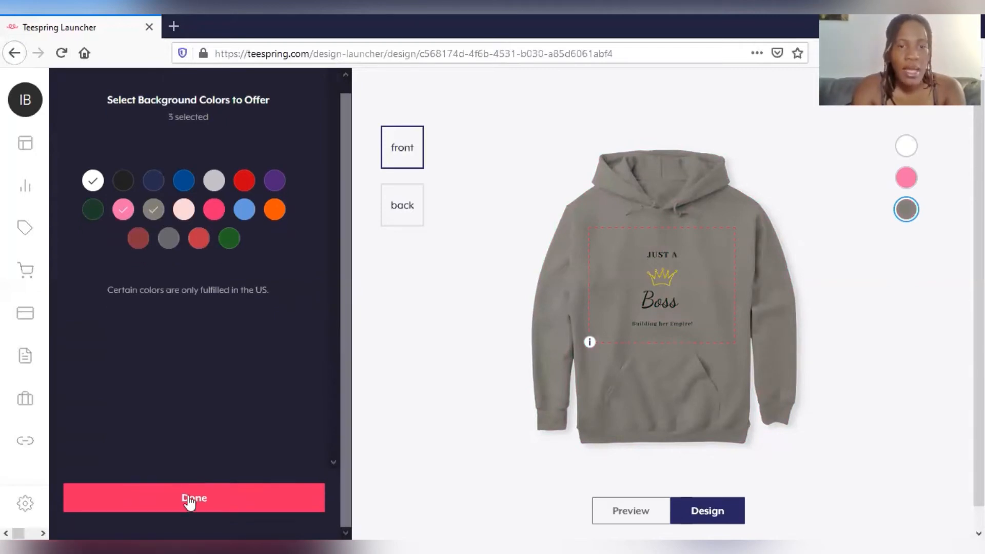
{"action": "left_click", "coordinate": [188, 495]}
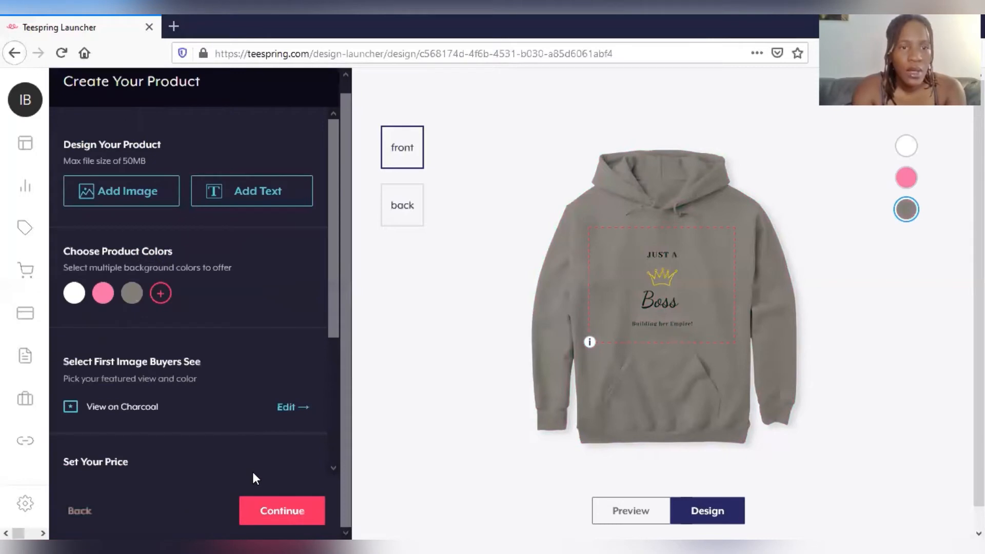
{"action": "left_click", "coordinate": [282, 512]}
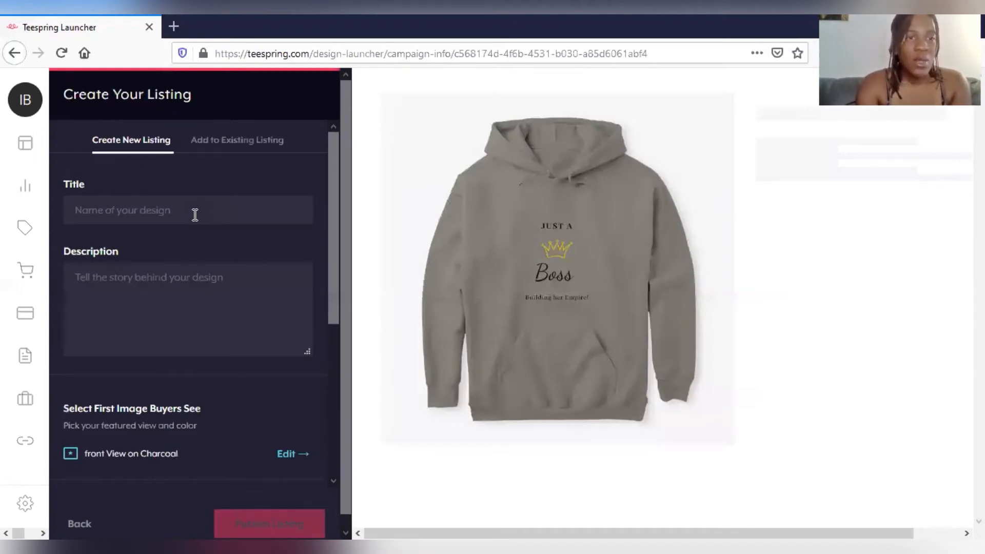
Step: Enter "Boss Queen Hoodie" as both the title and the description of the new listing
{"action": "left_click", "coordinate": [195, 215]}
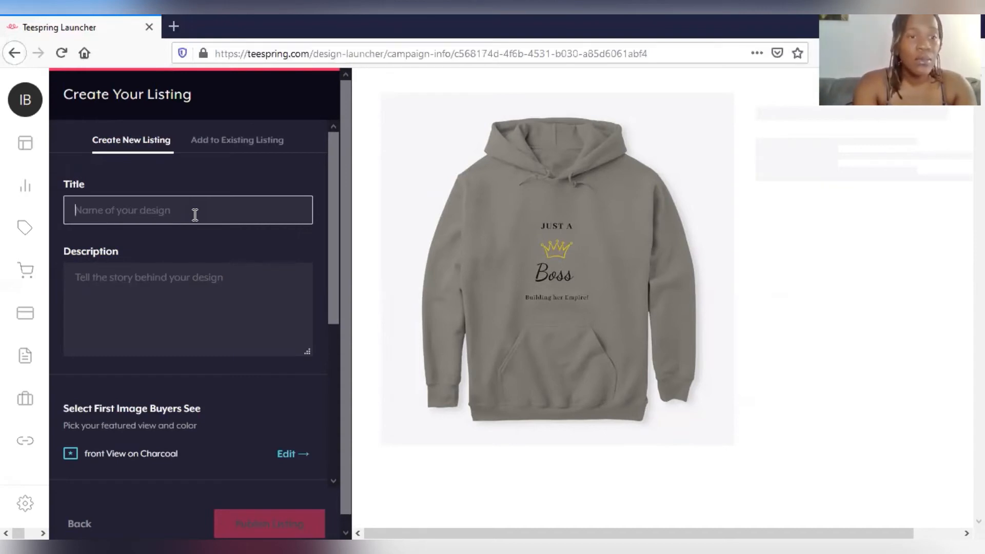
{"action": "type", "text": "Boss"}
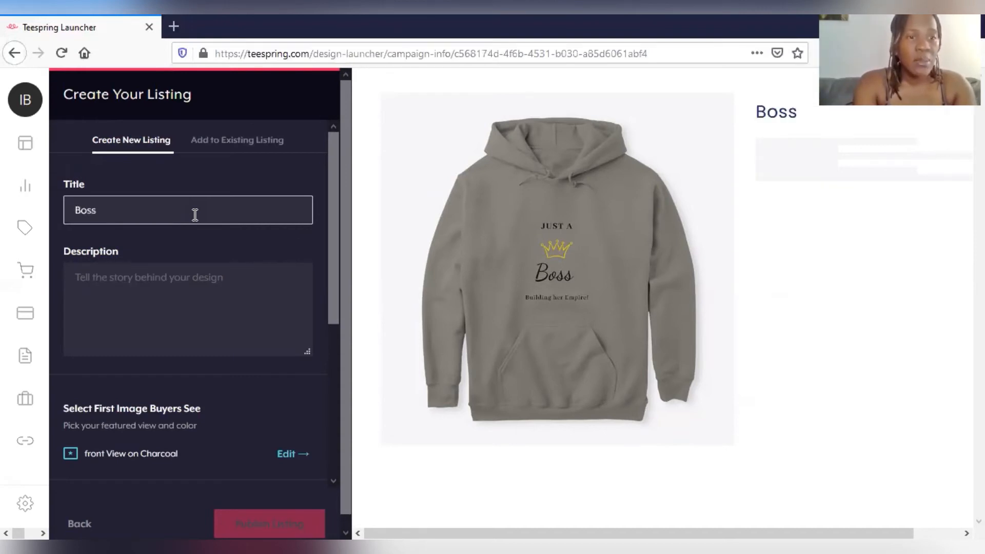
{"action": "type", "text": " Queen H"}
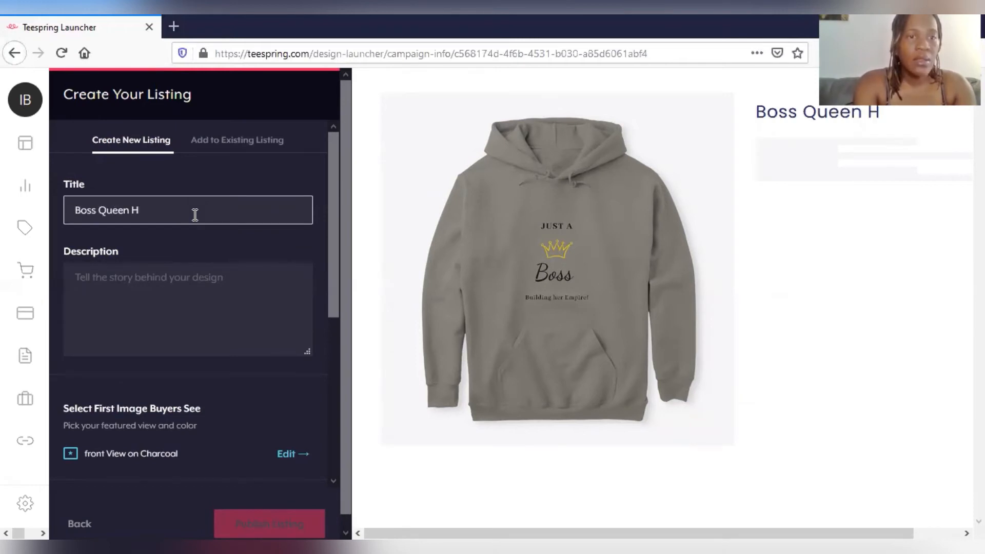
{"action": "type", "text": "oodie"}
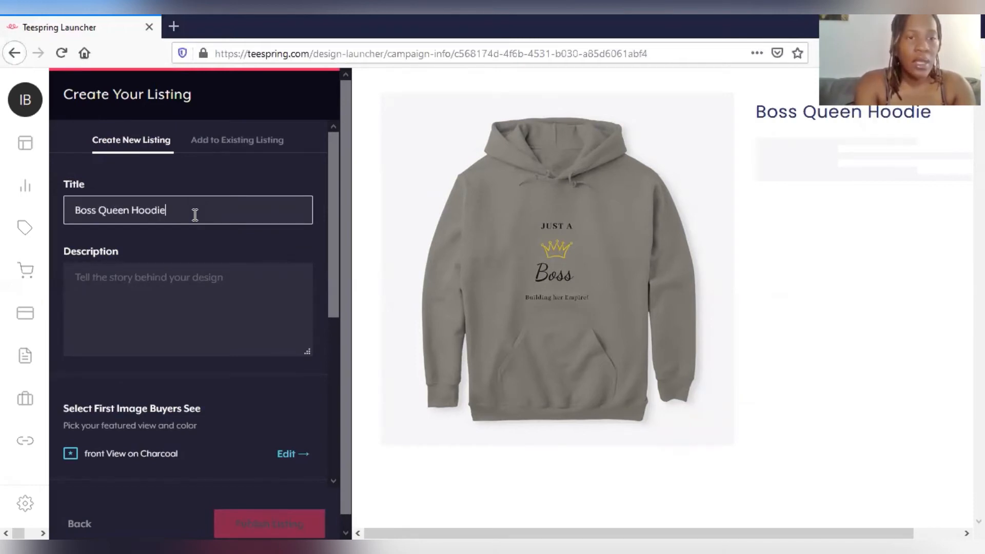
{"action": "left_click", "coordinate": [209, 279]}
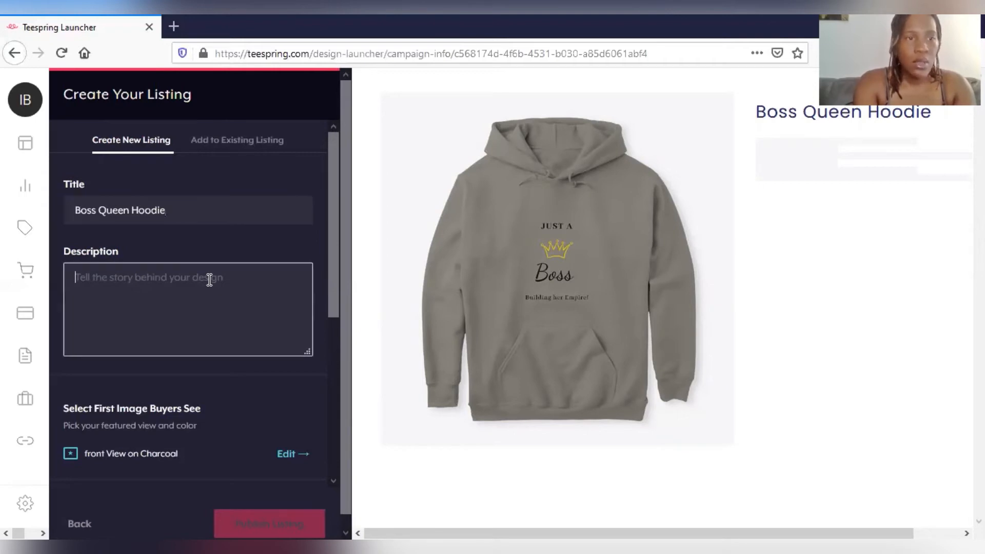
{"action": "type", "text": "Boss "}
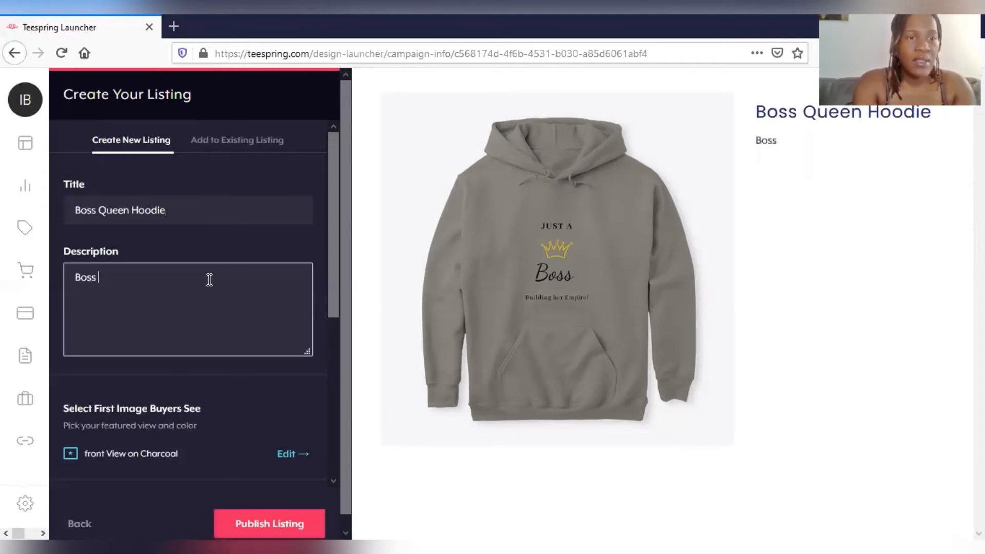
{"action": "type", "text": "Queen Hoodie"}
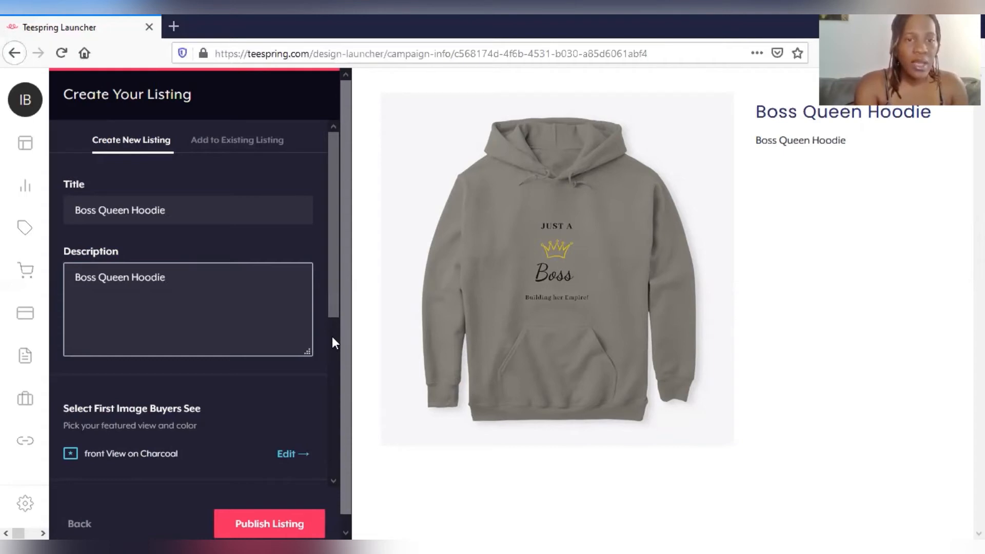
Step: Set the first image buyers see to the front view on White
{"action": "scroll", "coordinate": [332, 340], "scroll_direction": "down", "scroll_amount": 3}
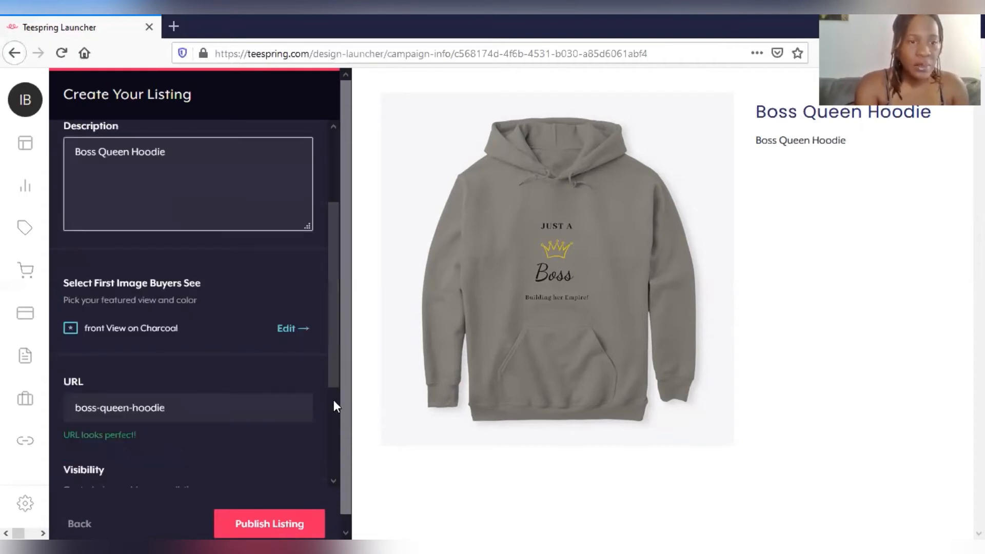
{"action": "scroll", "coordinate": [333, 400], "scroll_direction": "down", "scroll_amount": 1}
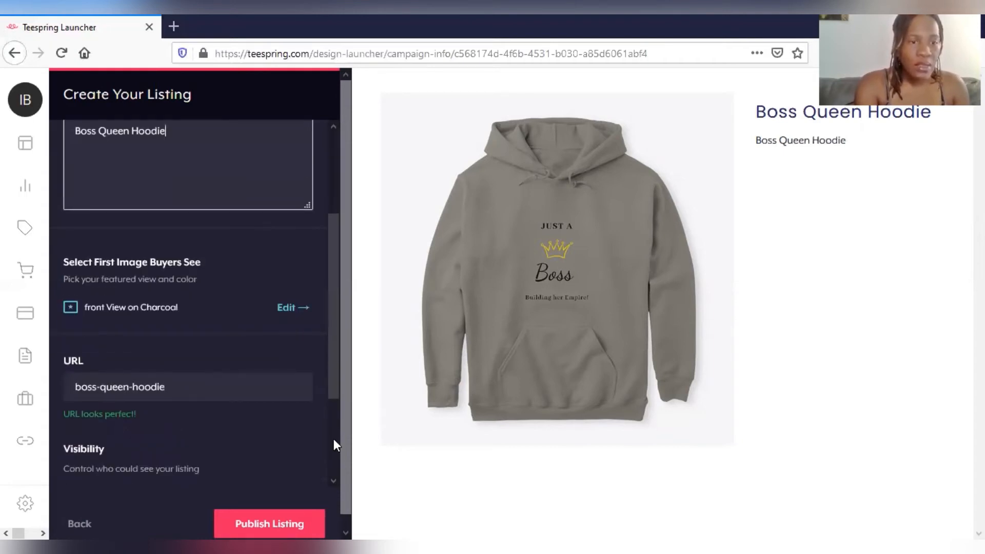
{"action": "scroll", "coordinate": [336, 445], "scroll_direction": "down", "scroll_amount": 2}
{"action": "scroll", "coordinate": [334, 444], "scroll_direction": "down", "scroll_amount": 1}
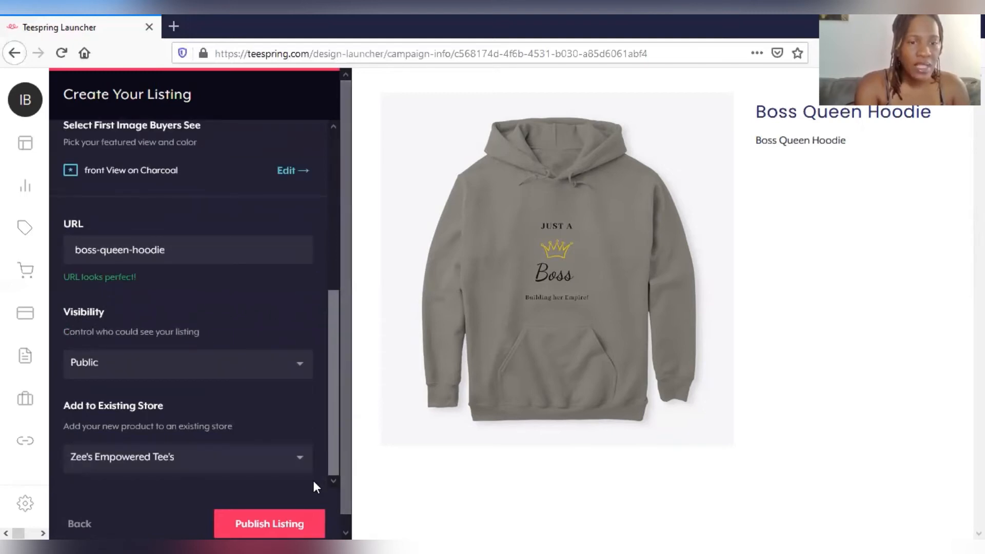
{"action": "scroll", "coordinate": [351, 458], "scroll_direction": "down", "scroll_amount": 1}
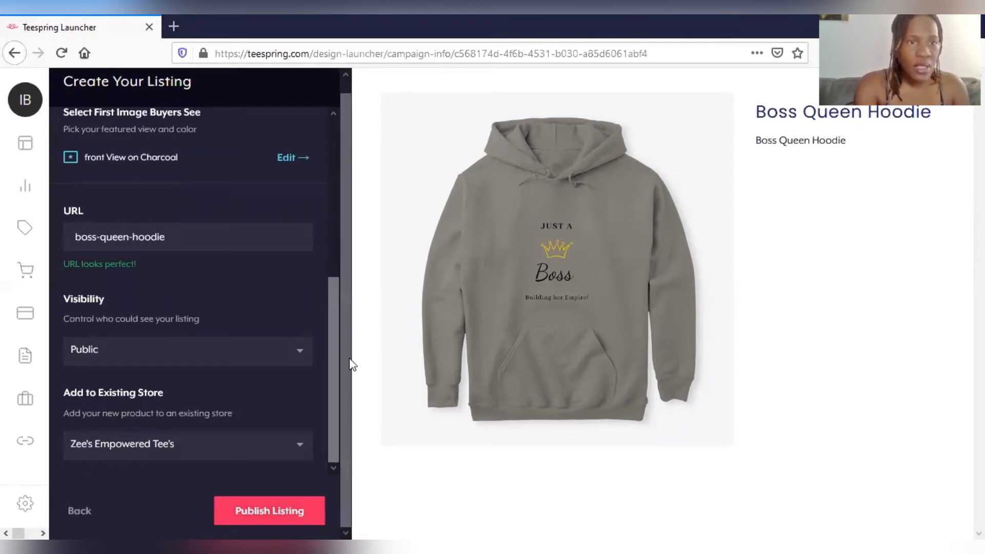
{"action": "scroll", "coordinate": [349, 363], "scroll_direction": "up", "scroll_amount": 1}
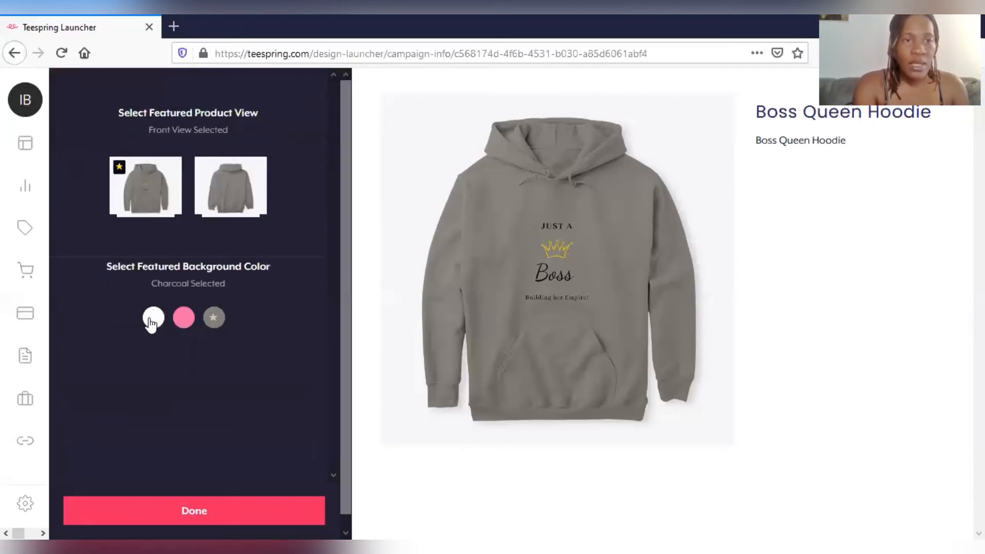
{"action": "left_click", "coordinate": [153, 318]}
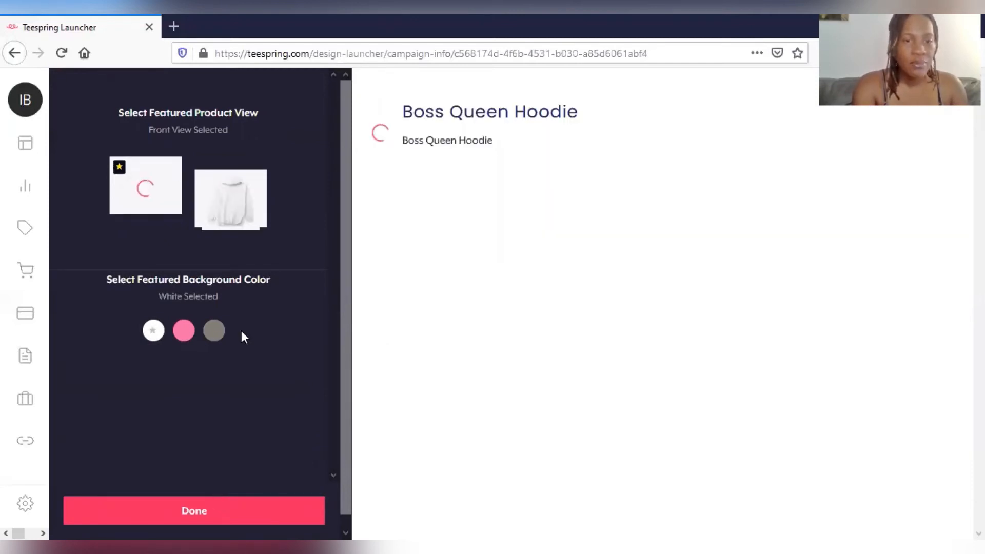
{"action": "scroll", "coordinate": [263, 477], "scroll_direction": "down", "scroll_amount": 1}
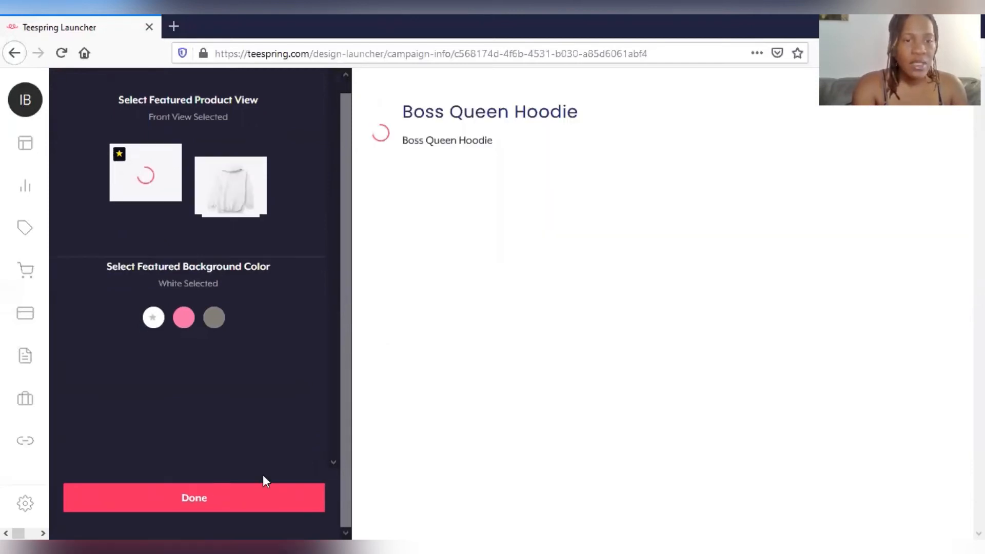
{"action": "left_click", "coordinate": [268, 512]}
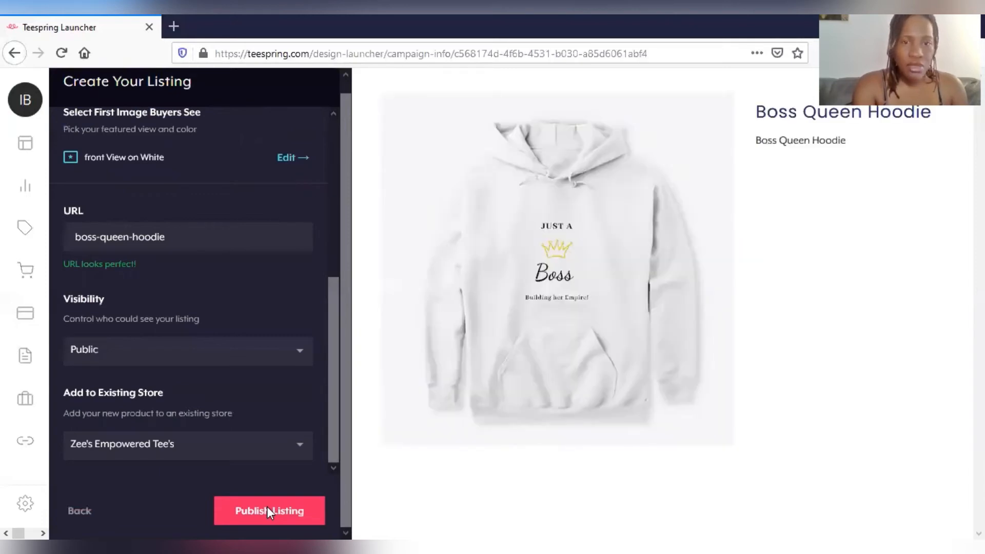
Step: Publish the Boss Queen Hoodie listing and look over its live product page down to the delivery details
{"action": "left_click", "coordinate": [266, 506]}
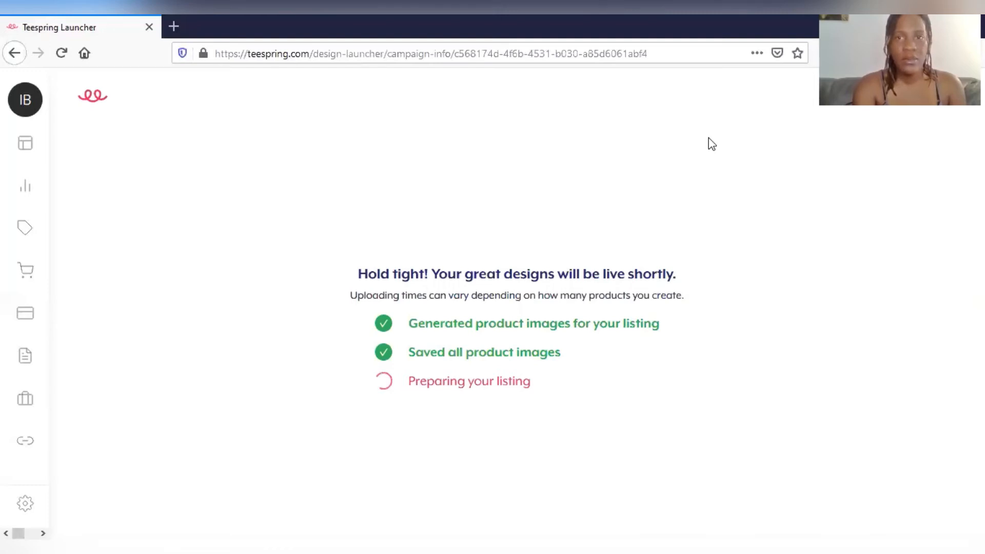
{"action": "left_click", "coordinate": [34, 490]}
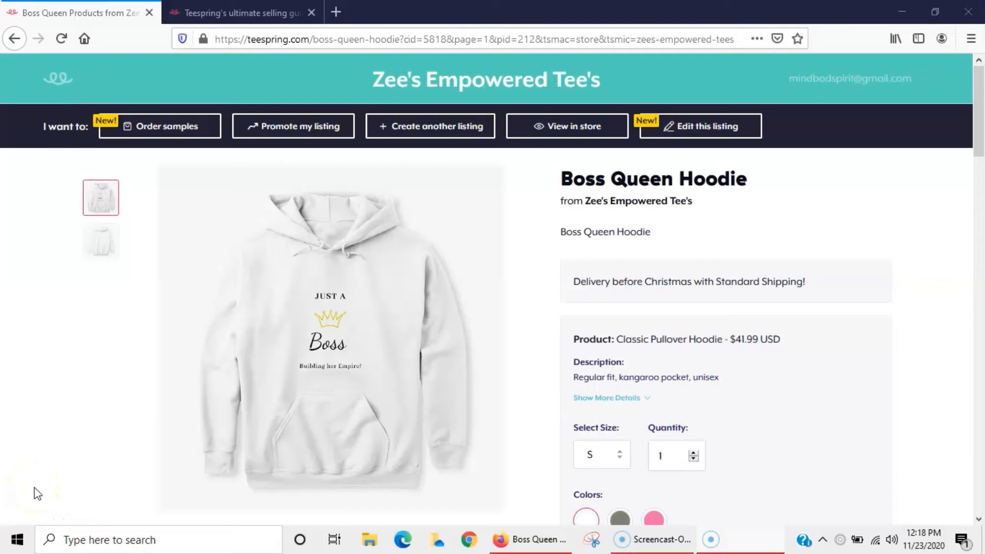
{"action": "mouse_move", "coordinate": [302, 365]}
{"action": "left_click_drag", "start_coordinate": [980, 130], "coordinate": [981, 229]}
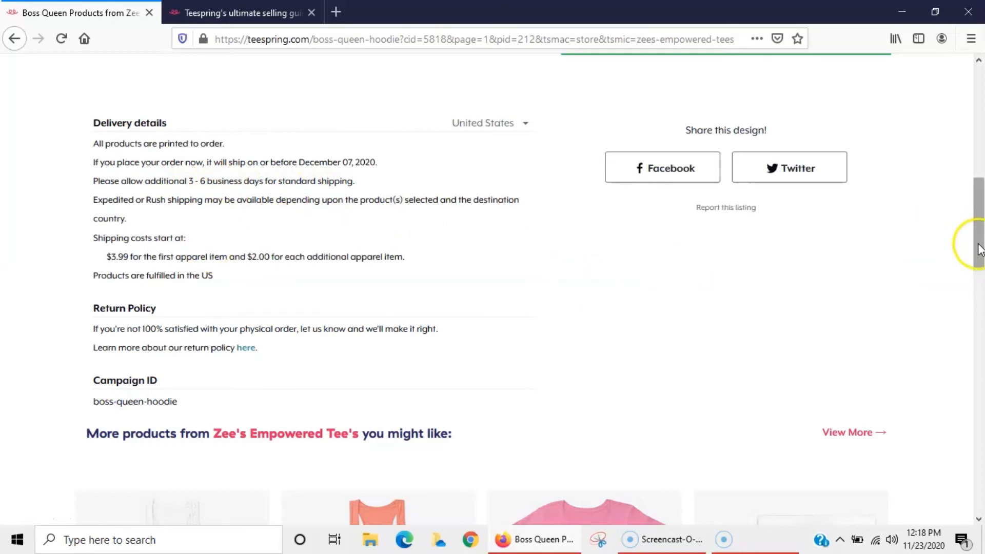
{"action": "left_click_drag", "start_coordinate": [980, 248], "coordinate": [980, 134]}
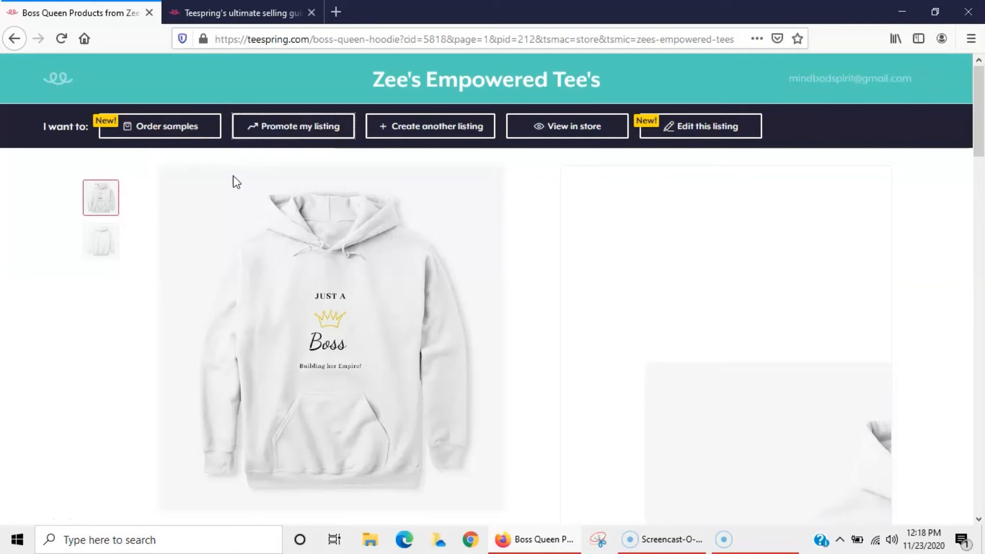
Step: Open the promotion guide for the listing, look at its introduction and return to the hoodie's product page
{"action": "left_click", "coordinate": [301, 139]}
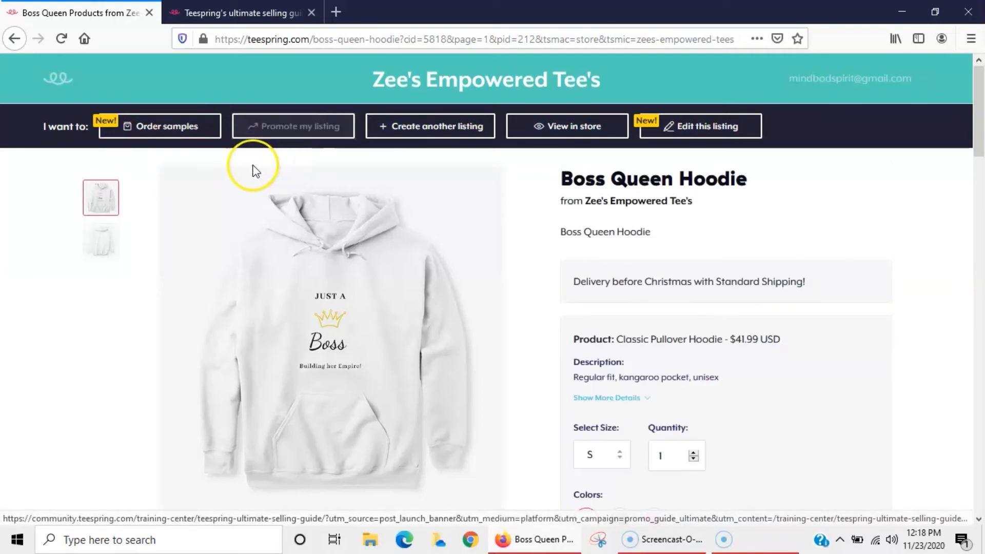
{"action": "left_click", "coordinate": [224, 14]}
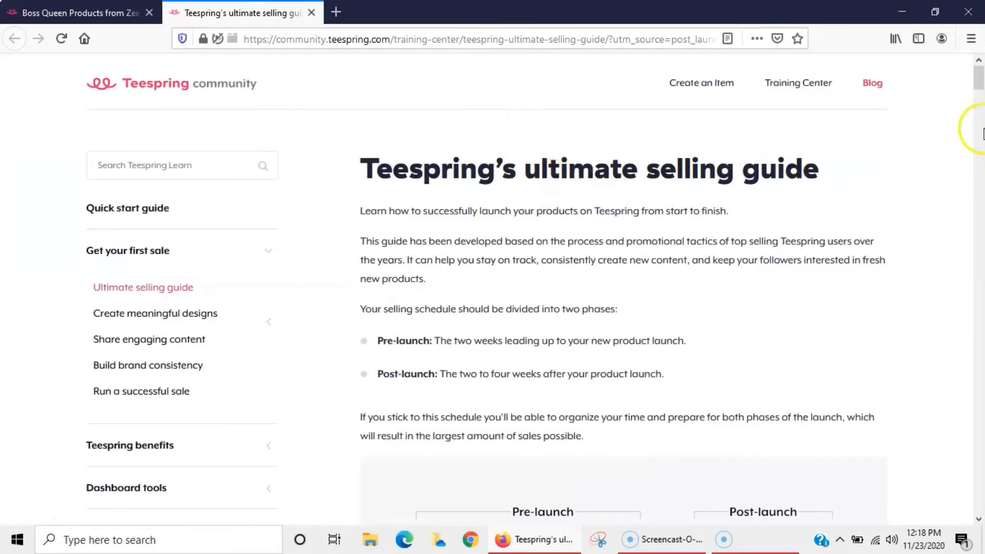
{"action": "mouse_move", "coordinate": [980, 84]}
{"action": "left_mouse_down"}
{"action": "mouse_move", "coordinate": [980, 114]}
{"action": "mouse_move", "coordinate": [980, 75]}
{"action": "left_mouse_up"}
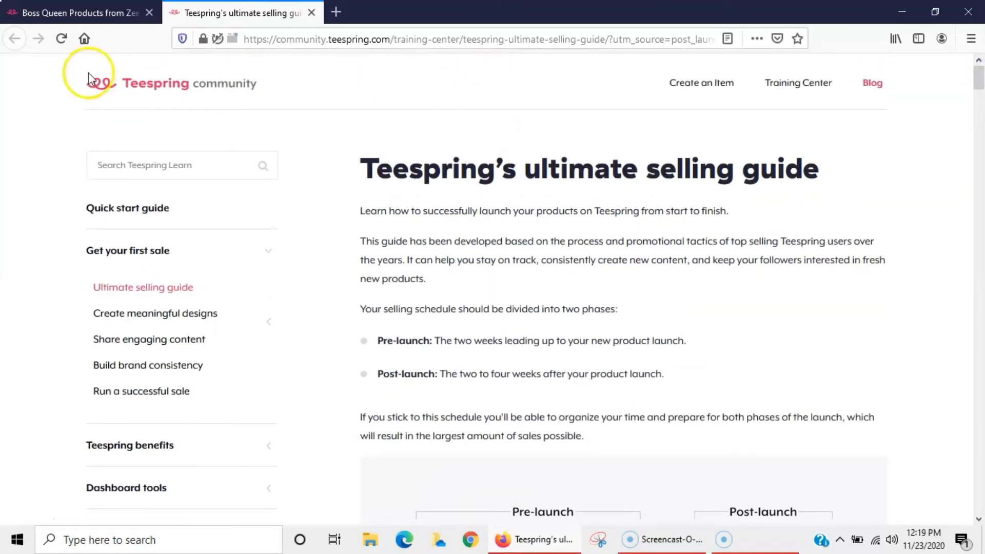
{"action": "left_click", "coordinate": [90, 15]}
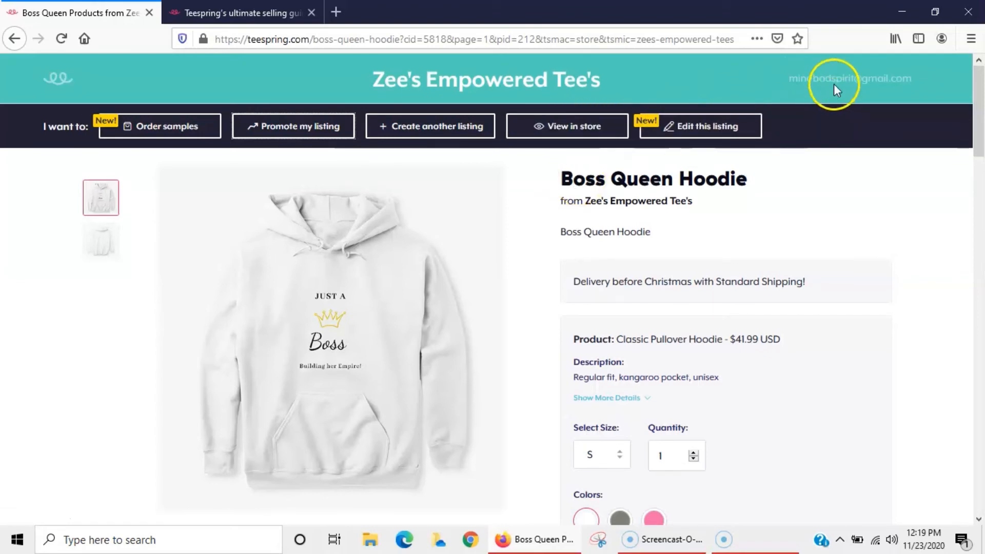
Step: Find the Melanin Magic Tee among the account's listings and set its visibility to Private
{"action": "left_click", "coordinate": [906, 82]}
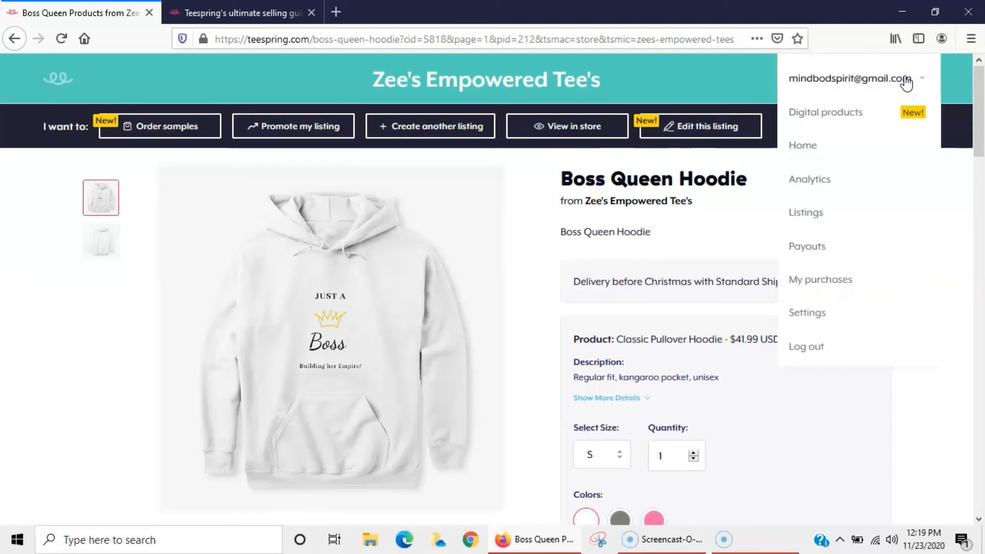
{"action": "left_click", "coordinate": [805, 220]}
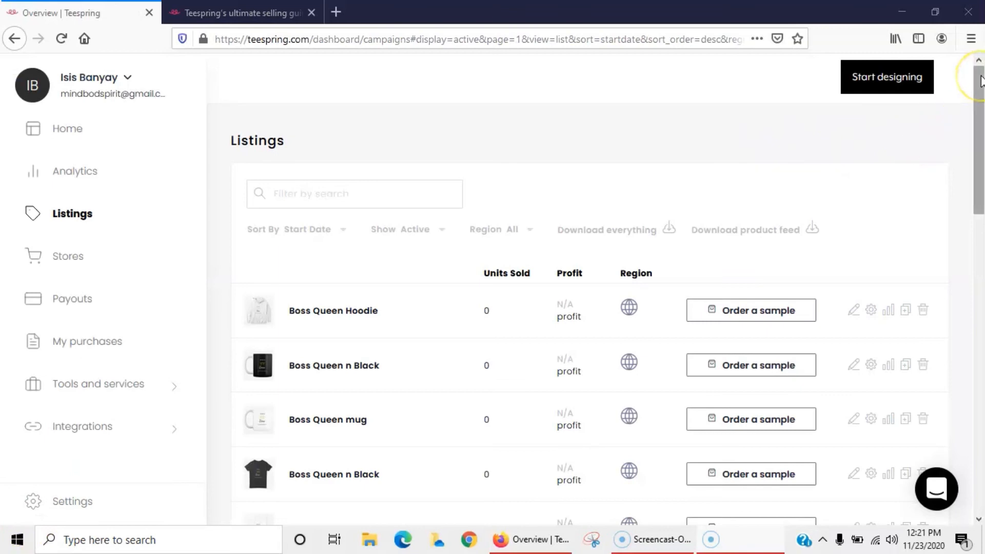
{"action": "left_click_drag", "start_coordinate": [980, 87], "coordinate": [981, 322]}
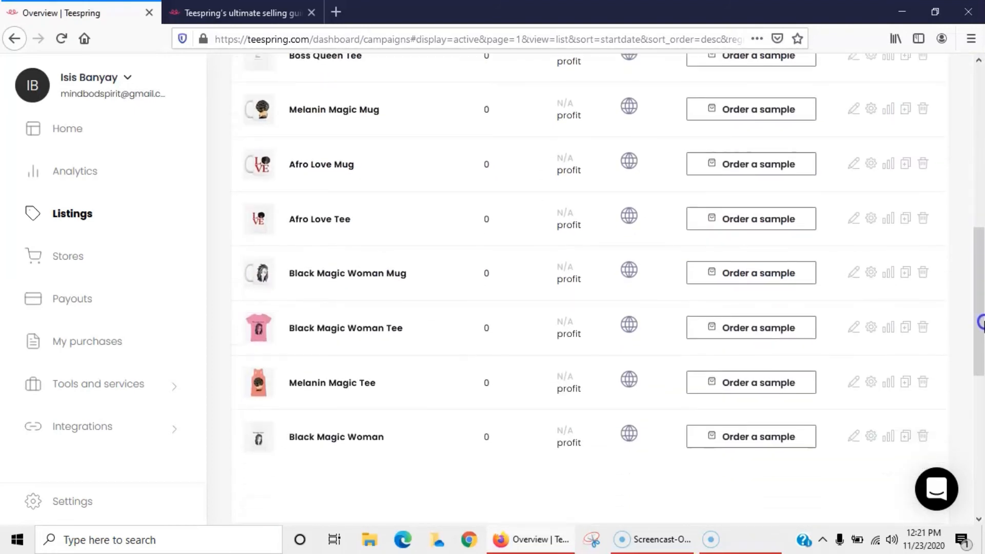
{"action": "scroll", "coordinate": [981, 322], "scroll_direction": "down", "scroll_amount": 3}
{"action": "scroll", "coordinate": [981, 328], "scroll_direction": "up", "scroll_amount": 3}
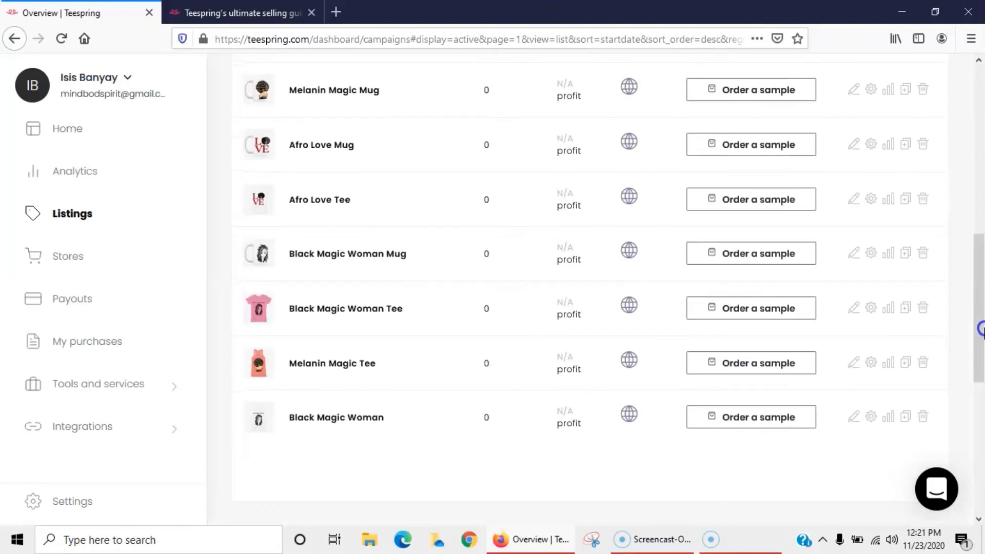
{"action": "left_click", "coordinate": [872, 363]}
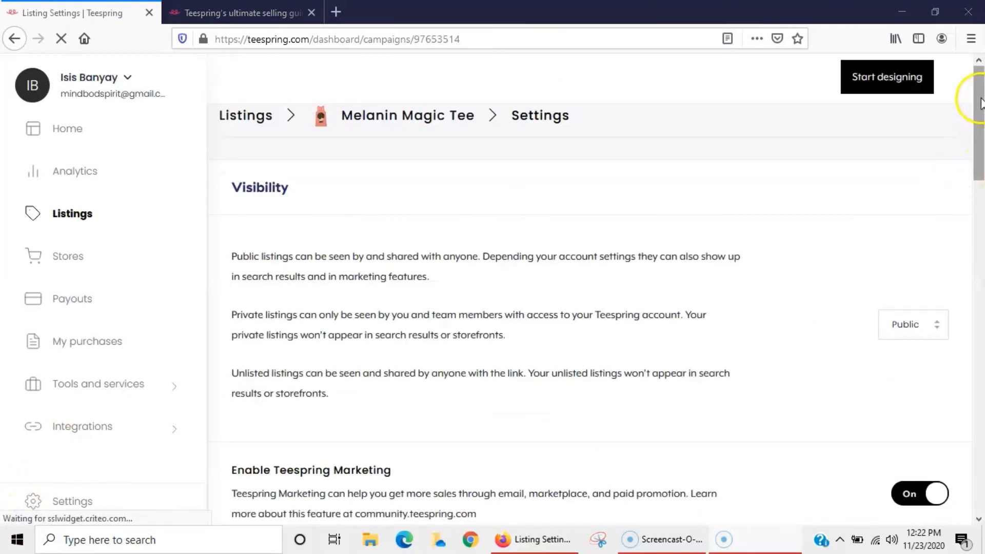
{"action": "left_click_drag", "start_coordinate": [980, 102], "coordinate": [981, 134]}
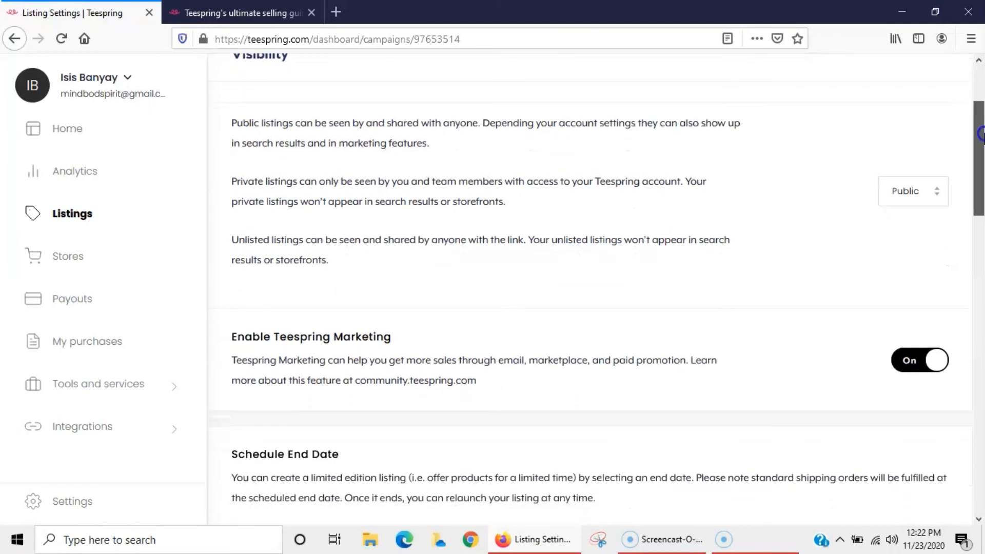
{"action": "left_click", "coordinate": [936, 195]}
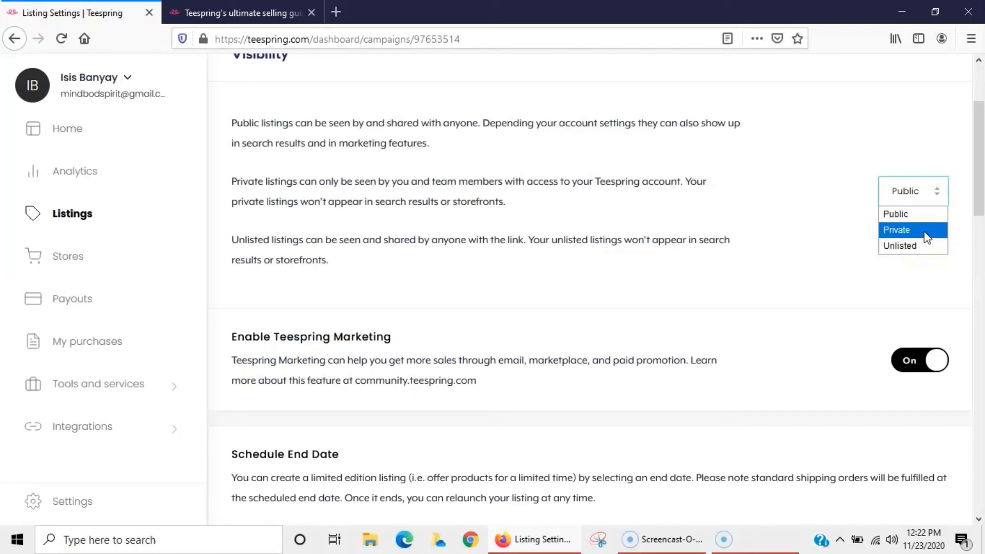
{"action": "left_click", "coordinate": [926, 232]}
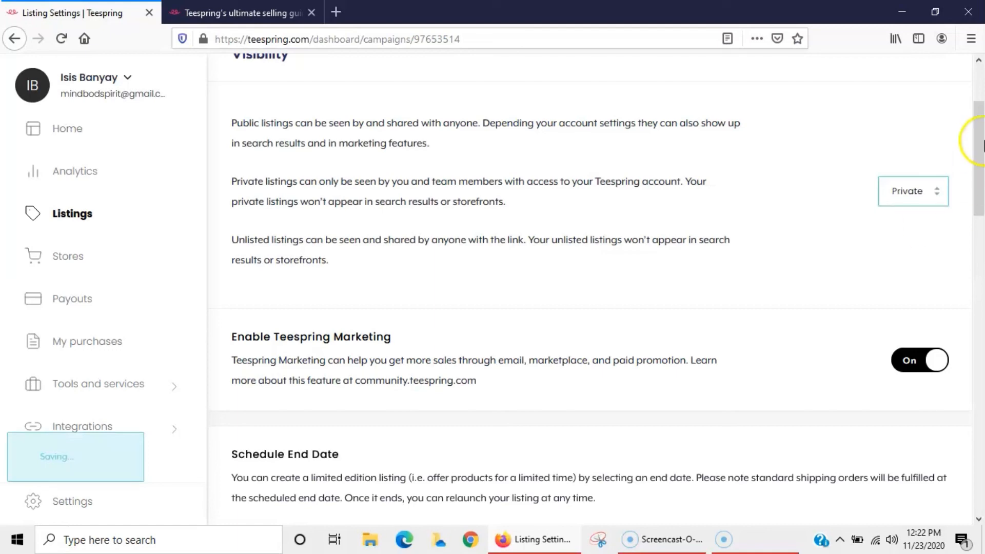
Step: Examine the tee's remaining listing settings: marketing, scheduled end date, print cycle and tracking
{"action": "left_click_drag", "start_coordinate": [984, 153], "coordinate": [981, 207]}
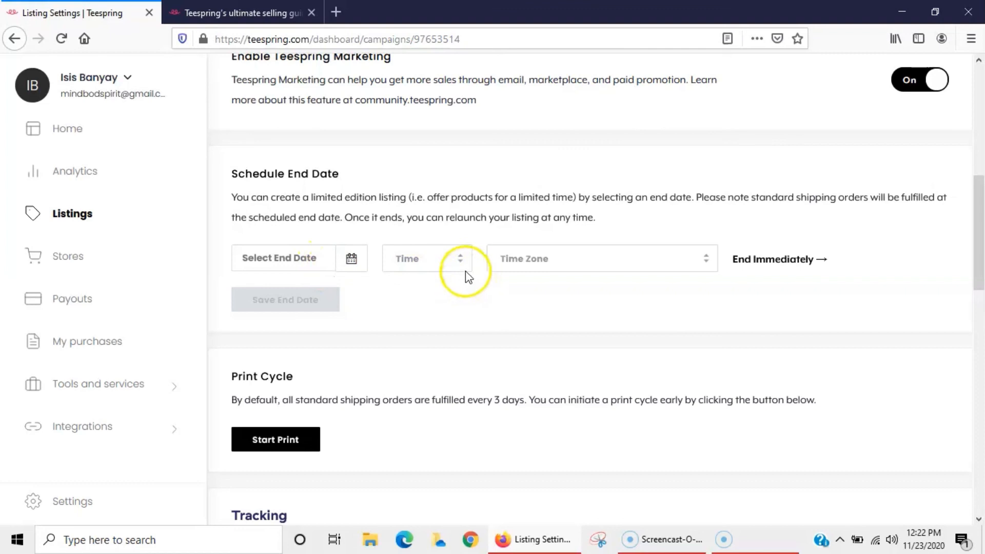
{"action": "left_click_drag", "start_coordinate": [980, 211], "coordinate": [981, 317]}
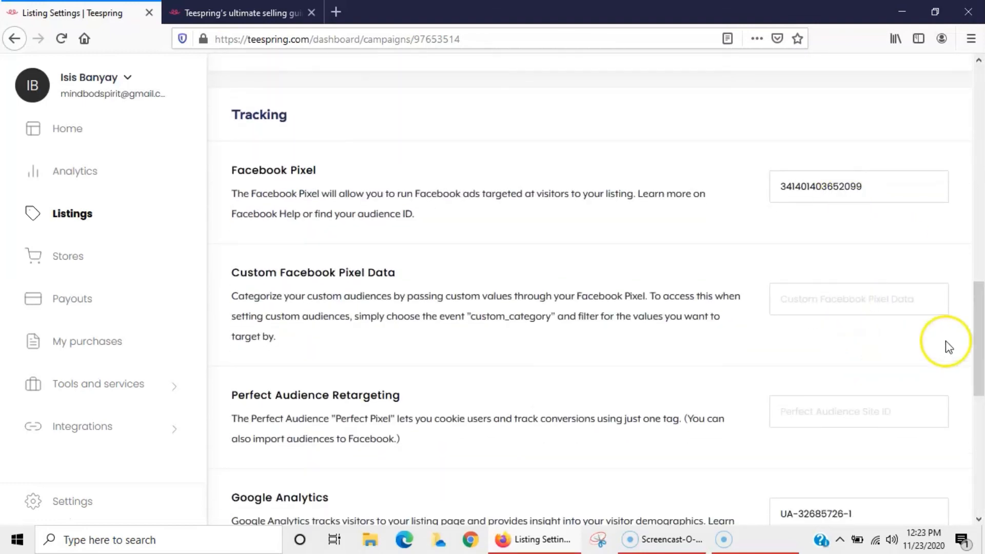
{"action": "left_click_drag", "start_coordinate": [980, 333], "coordinate": [981, 418]}
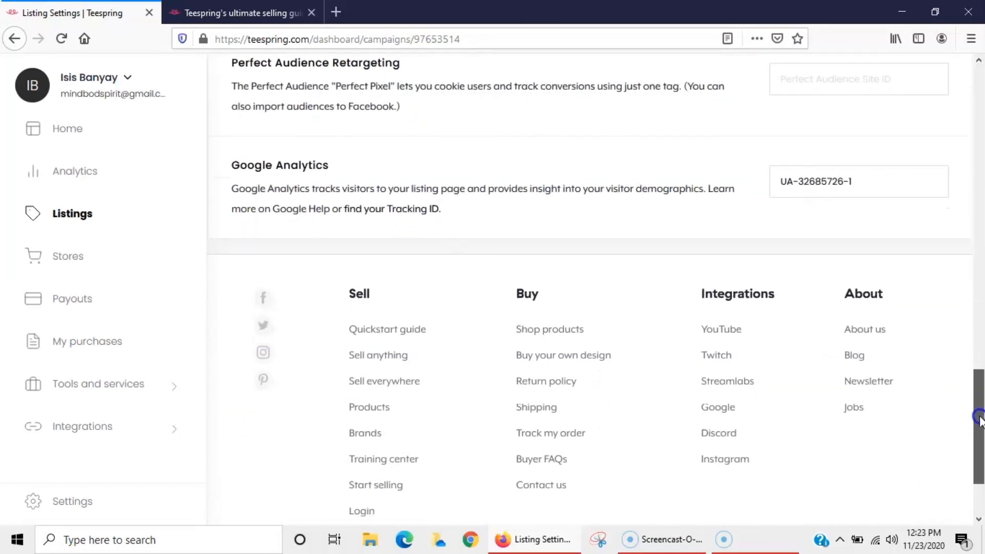
{"action": "left_click_drag", "start_coordinate": [980, 303], "coordinate": [980, 92]}
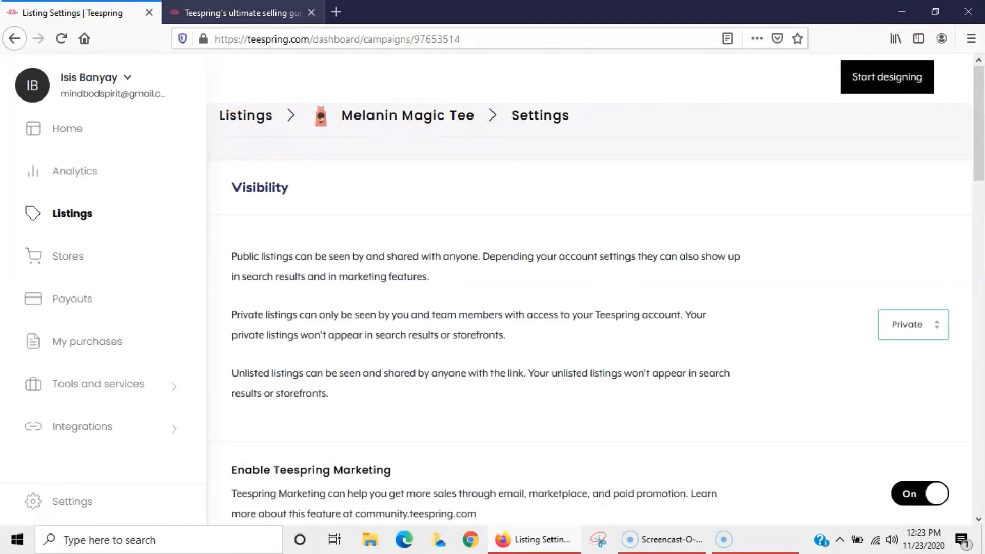
Step: Switch back to Teespring's ultimate selling guide
{"action": "left_click", "coordinate": [242, 14]}
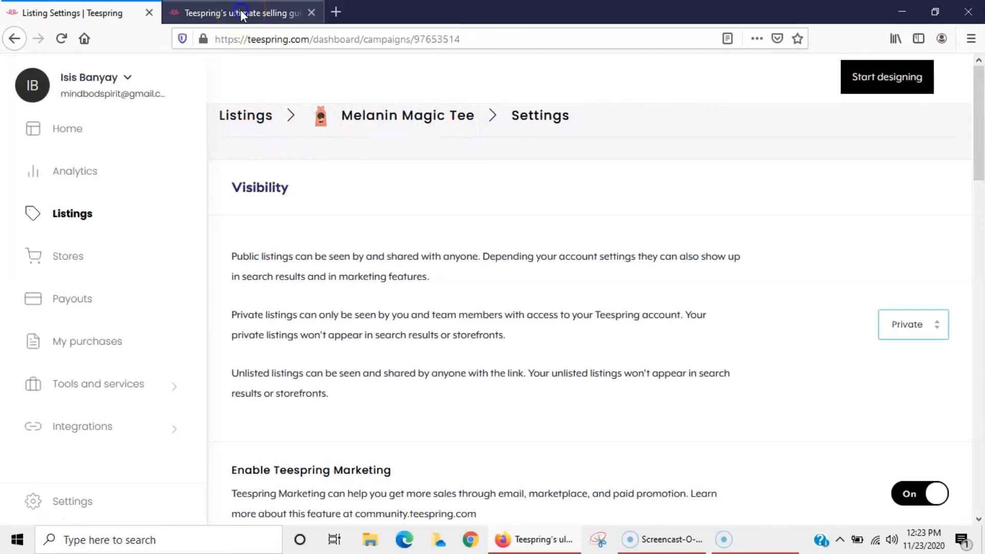